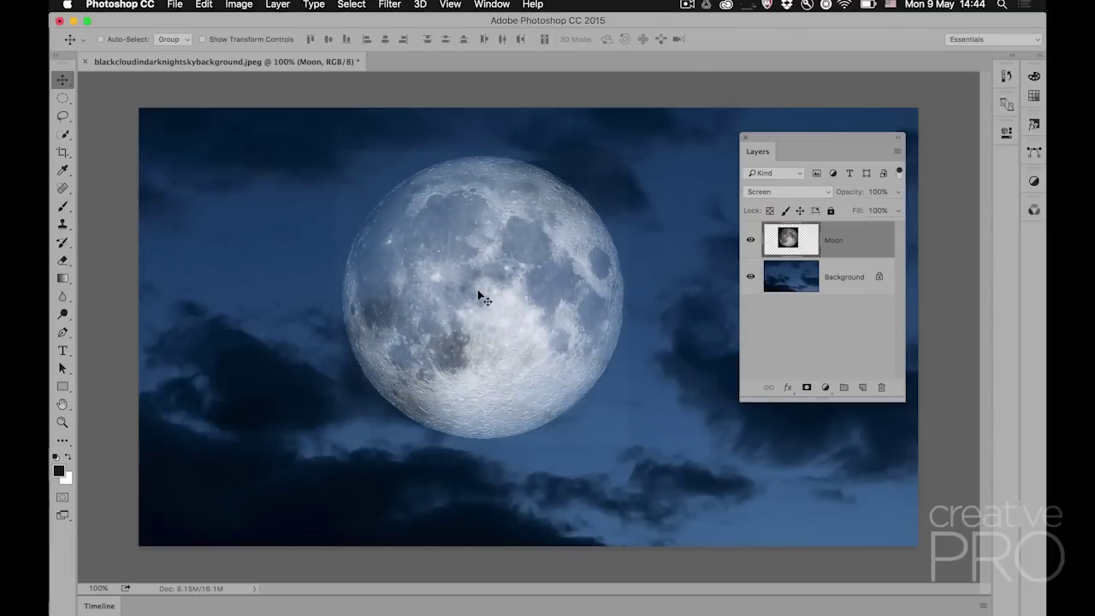
- Set the Moon layer's blend mode to Normal and reposition the moon in the upper middle of the sky
{"action": "mouse_move", "coordinate": [479, 293]}
{"action": "left_mouse_down"}
{"action": "mouse_move", "coordinate": [443, 333]}
{"action": "mouse_move", "coordinate": [462, 307]}
{"action": "left_mouse_up"}
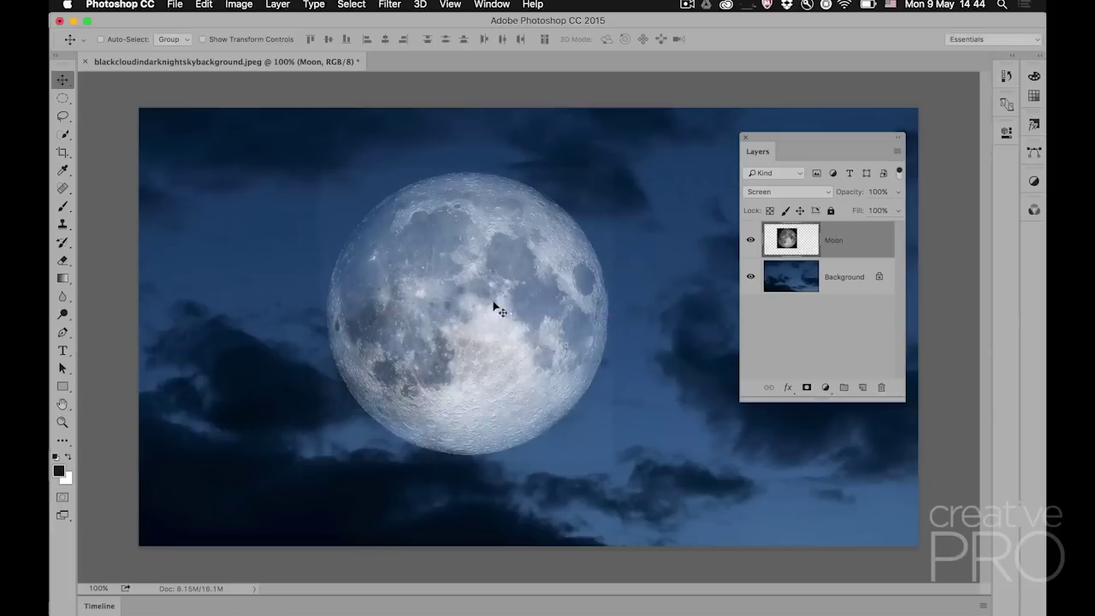
{"action": "left_click", "coordinate": [782, 193]}
{"action": "left_click", "coordinate": [778, 90]}
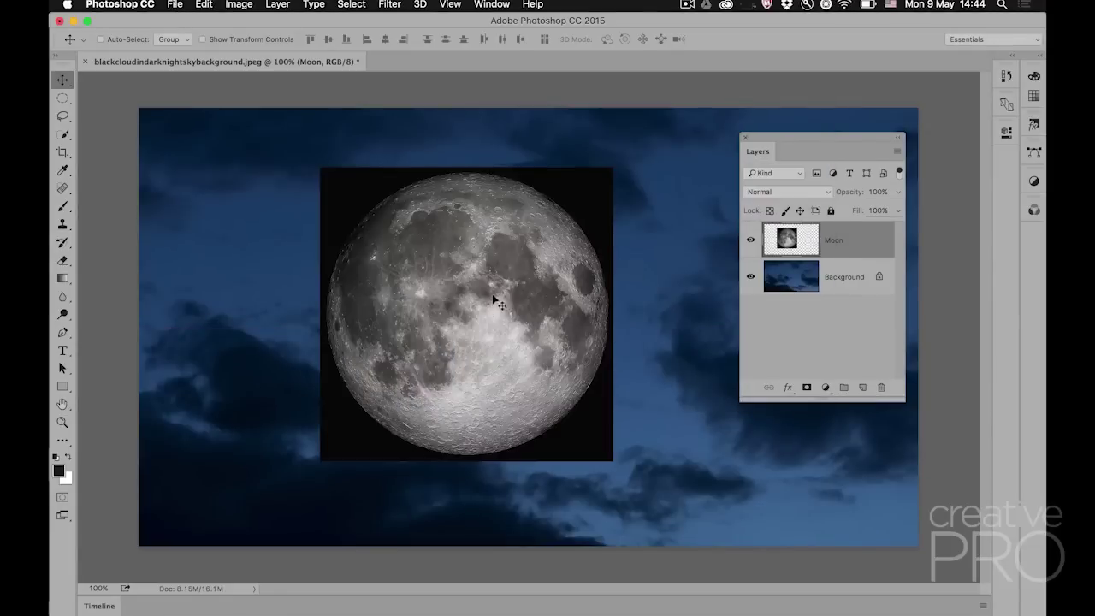
{"action": "left_click_drag", "start_coordinate": [496, 301], "coordinate": [503, 280]}
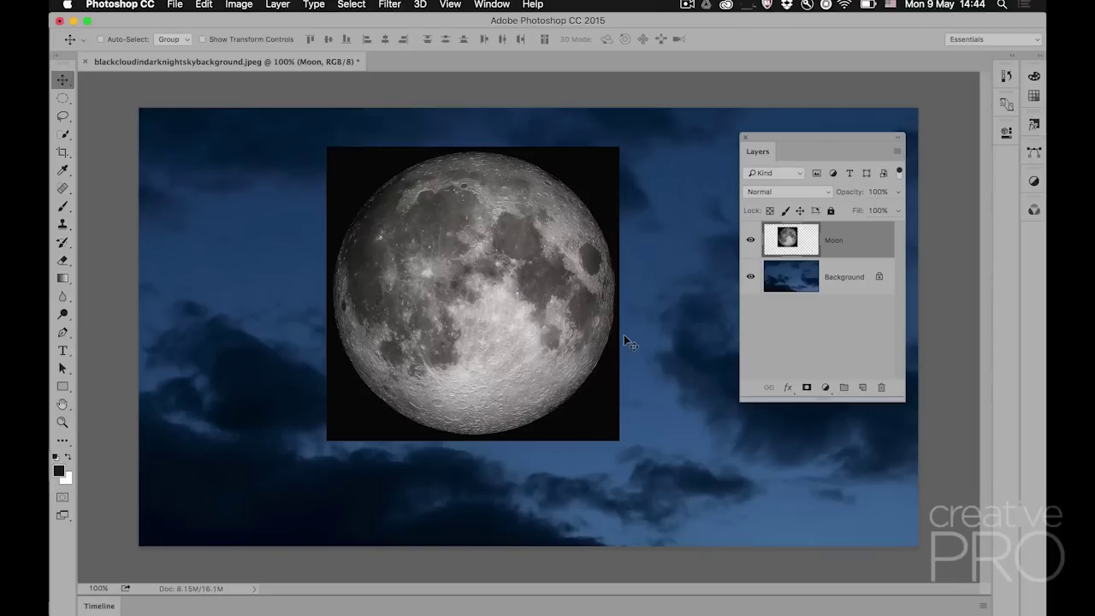
{"action": "left_click_drag", "start_coordinate": [827, 133], "coordinate": [780, 126]}
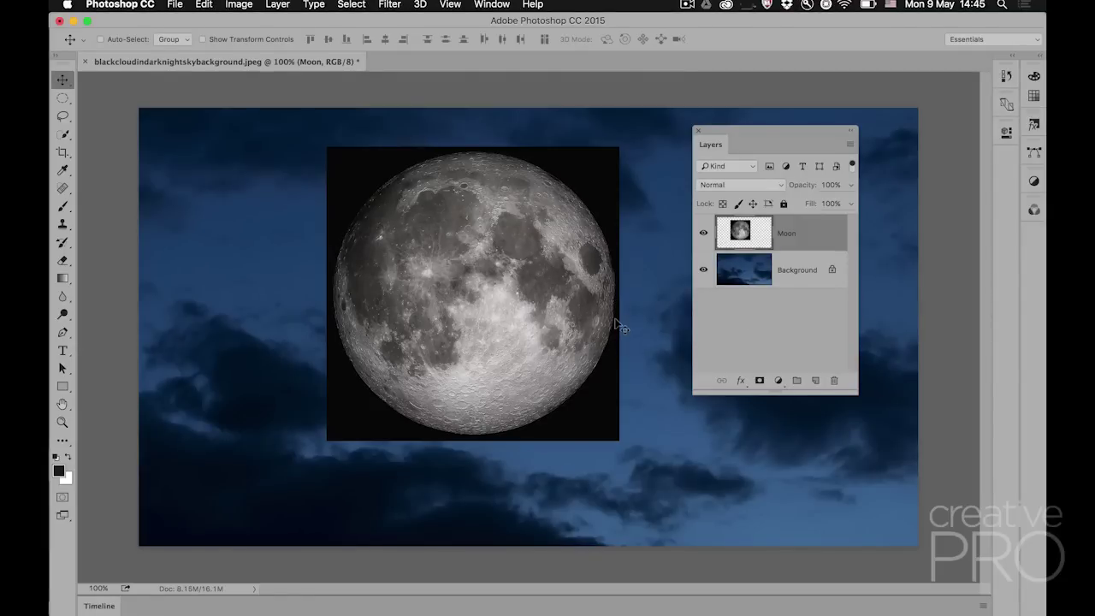
- Open the Moon layer's Blending Options and move the dialog aside to uncover part of the moon
{"action": "double_click", "coordinate": [818, 233]}
{"action": "left_click_drag", "start_coordinate": [508, 152], "coordinate": [575, 108]}
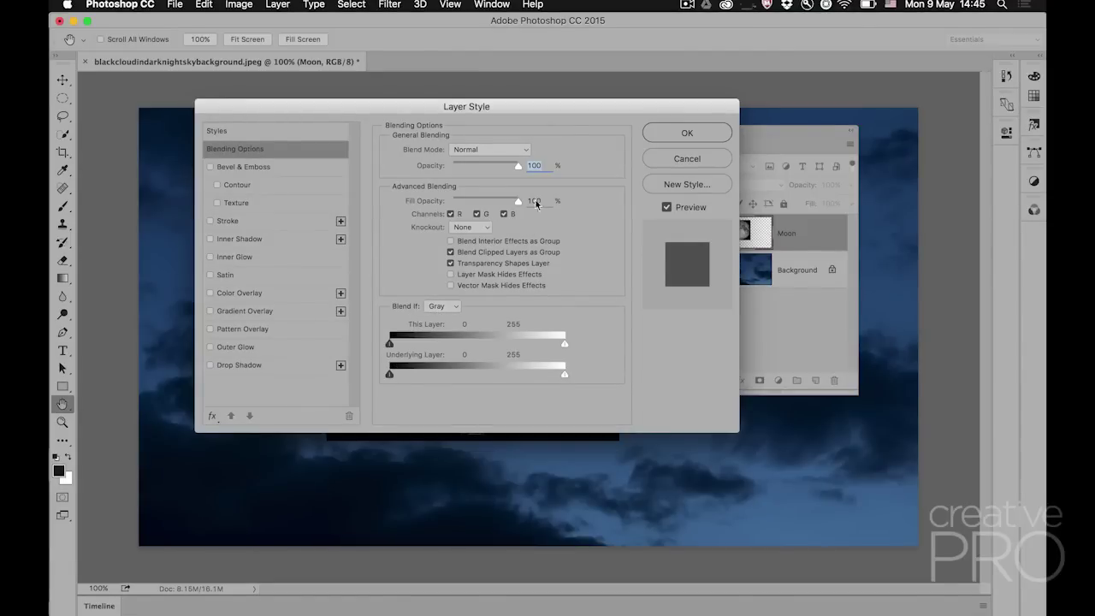
{"action": "left_click_drag", "start_coordinate": [587, 117], "coordinate": [371, 30]}
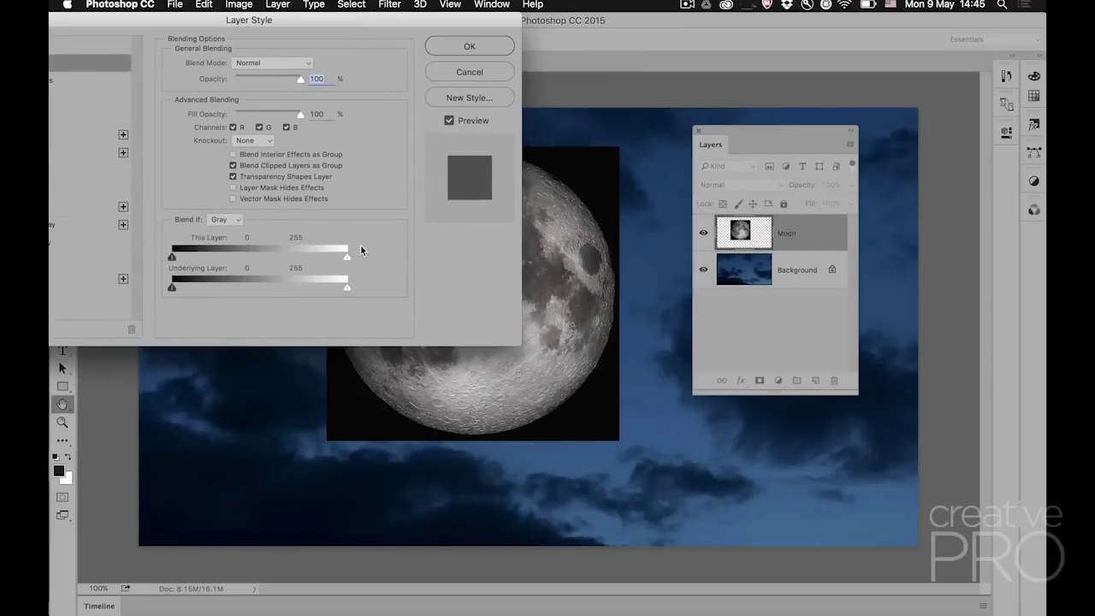
- Try hiding the moon's brightest tones by lowering the This Layer white Blend If limit to 183, and undo it
{"action": "left_click_drag", "start_coordinate": [346, 258], "coordinate": [305, 257]}
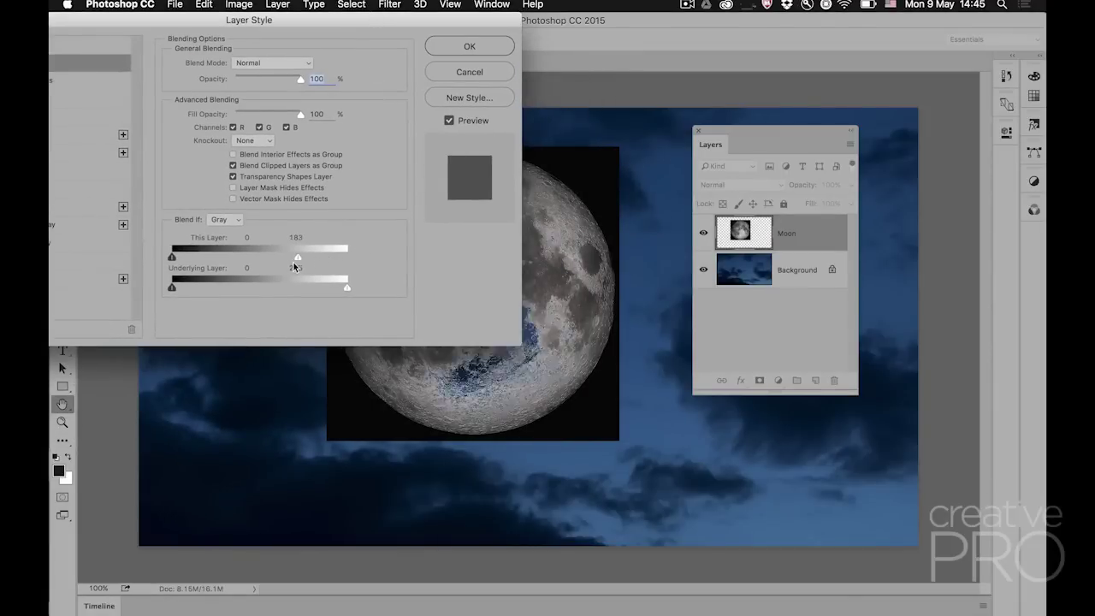
{"action": "key", "text": "super+z"}
{"action": "left_click_drag", "start_coordinate": [346, 288], "coordinate": [385, 285]}
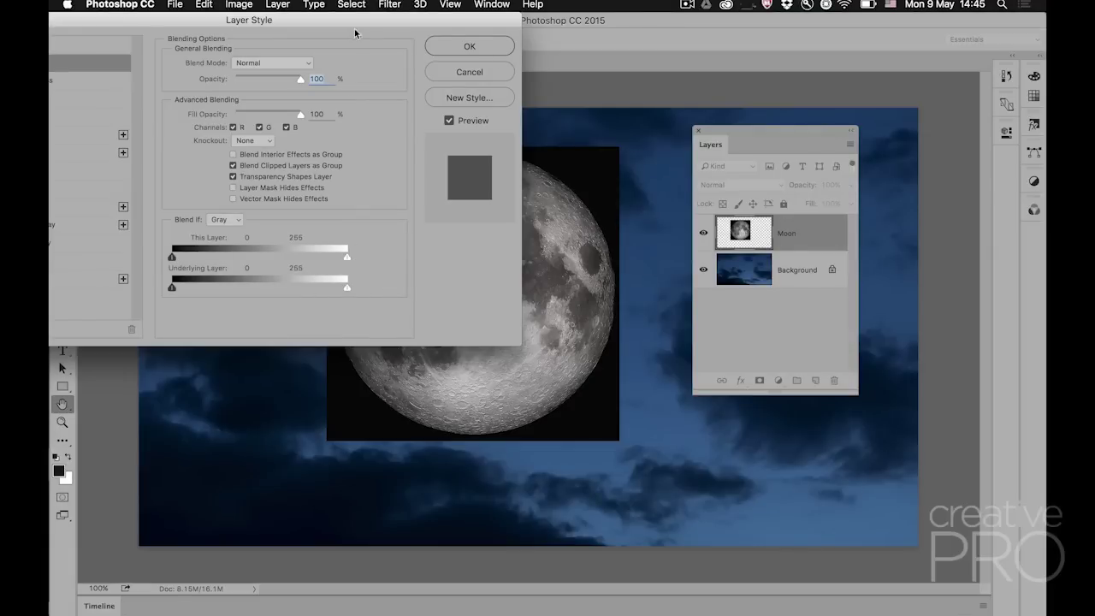
- Hide the black surrounding the moon by raising the This Layer black Blend If limit to 27
{"action": "left_click_drag", "start_coordinate": [349, 24], "coordinate": [246, 24]}
{"action": "mouse_move", "coordinate": [242, 257]}
{"action": "left_mouse_down"}
{"action": "mouse_move", "coordinate": [146, 261]}
{"action": "mouse_move", "coordinate": [257, 270]}
{"action": "left_mouse_up"}
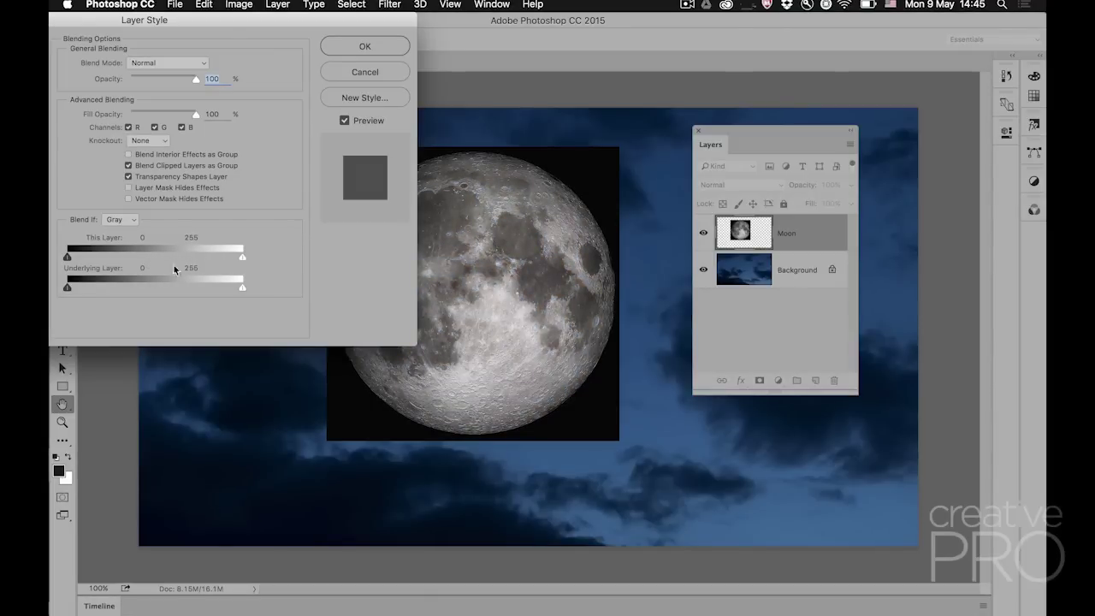
{"action": "mouse_move", "coordinate": [68, 259]}
{"action": "left_mouse_down"}
{"action": "mouse_move", "coordinate": [137, 260]}
{"action": "mouse_move", "coordinate": [68, 259]}
{"action": "mouse_move", "coordinate": [86, 260]}
{"action": "left_mouse_up"}
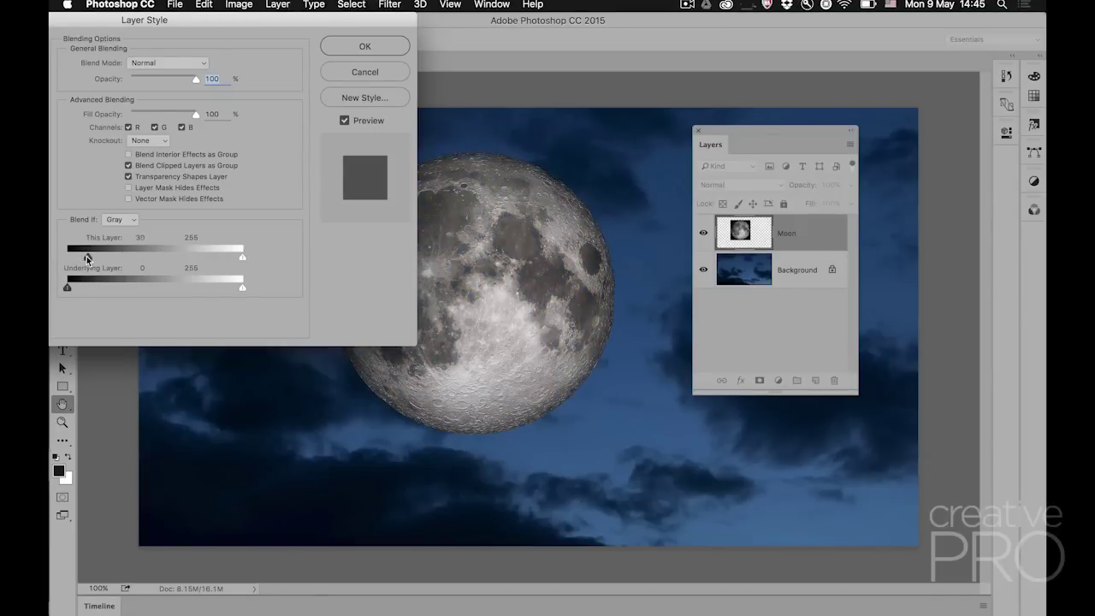
{"action": "left_click_drag", "start_coordinate": [86, 258], "coordinate": [86, 259]}
{"action": "left_click_drag", "start_coordinate": [278, 20], "coordinate": [880, 21]}
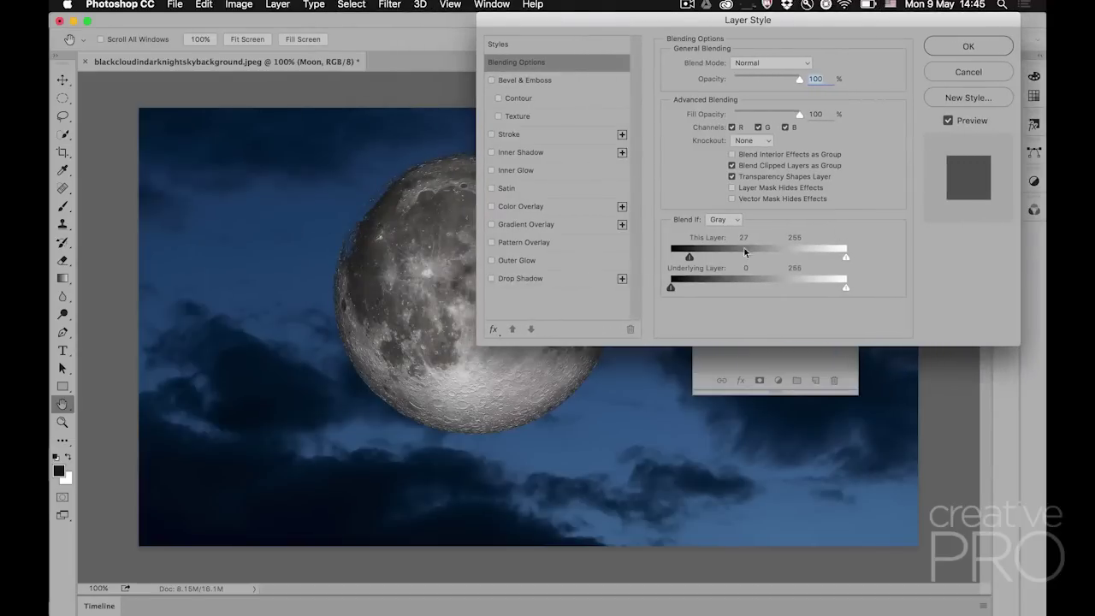
- Split the This Layer black Blend If limit to 27 / 62 for a softer transition at the moon's dark edge
{"action": "key", "text": "alt"}
{"action": "left_click_drag", "start_coordinate": [688, 257], "coordinate": [716, 265]}
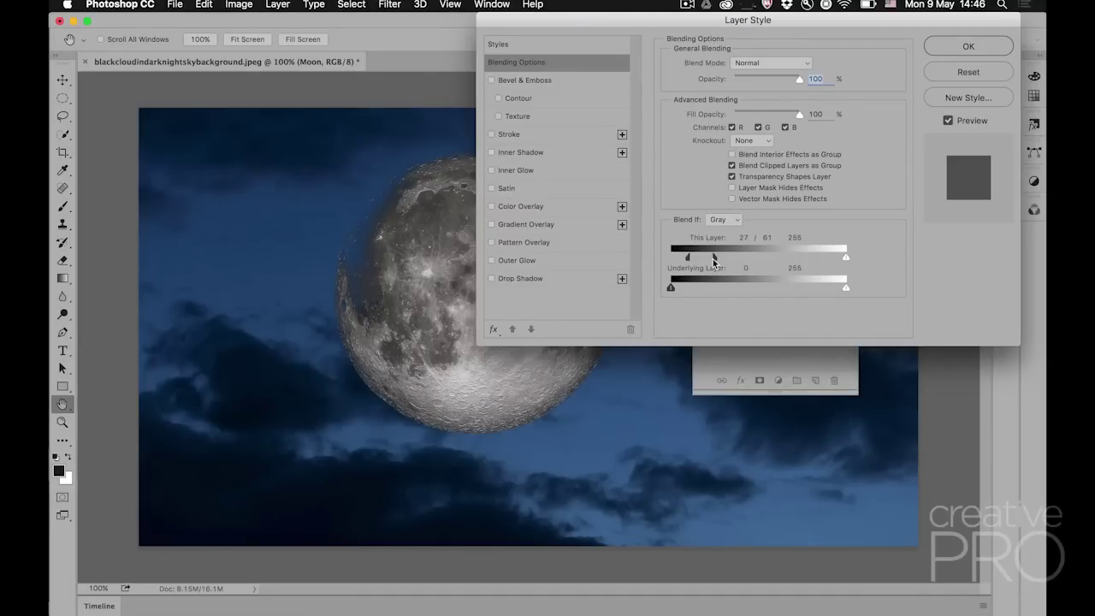
{"action": "left_click_drag", "start_coordinate": [714, 261], "coordinate": [716, 263]}
{"action": "left_click_drag", "start_coordinate": [860, 22], "coordinate": [941, 46]}
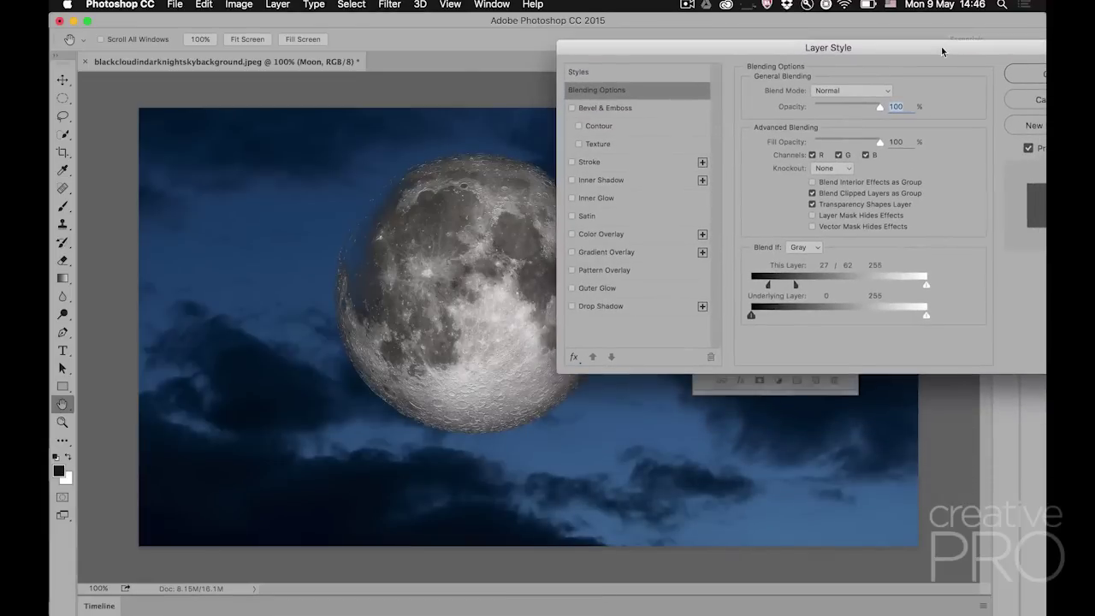
- Try an Outer Glow on the Moon layer, switch it off again and accept the blending settings
{"action": "left_click", "coordinate": [611, 288]}
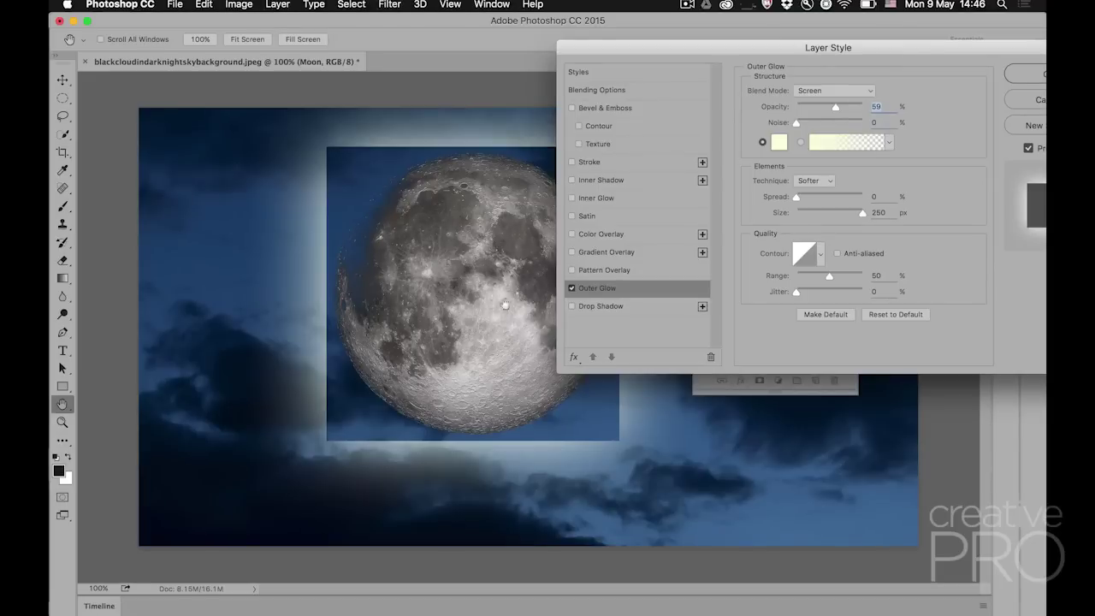
{"action": "left_click", "coordinate": [572, 291]}
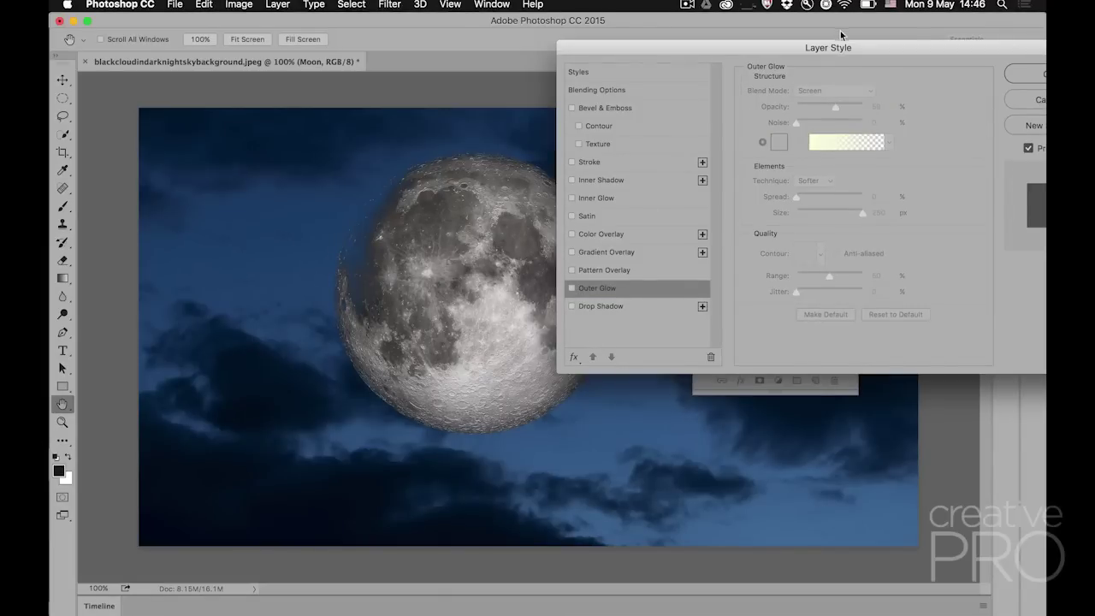
{"action": "left_click_drag", "start_coordinate": [842, 49], "coordinate": [184, 386]}
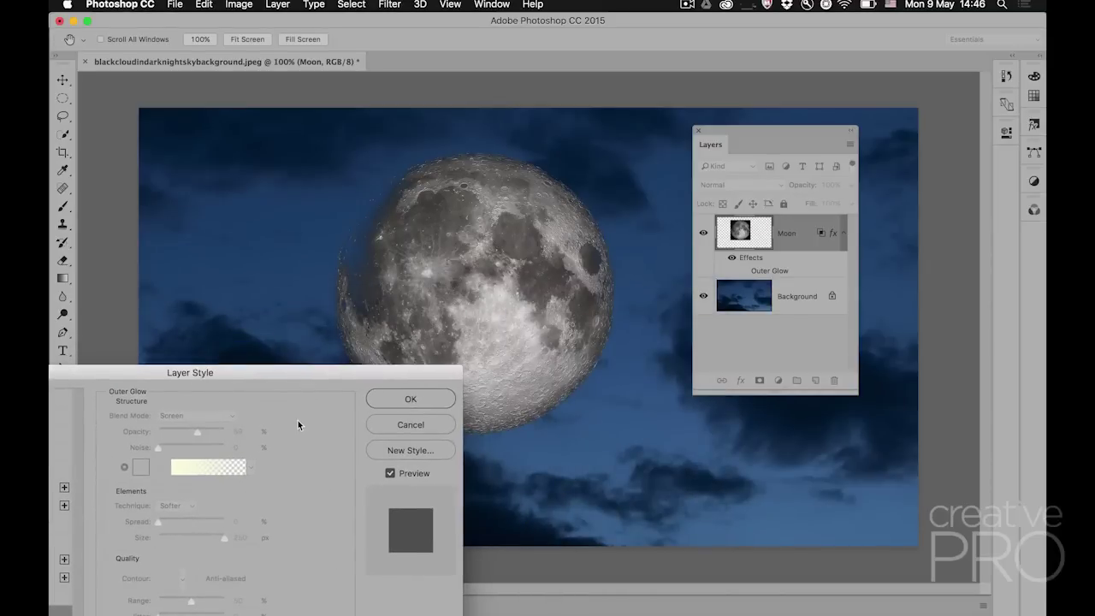
{"action": "left_click", "coordinate": [416, 397]}
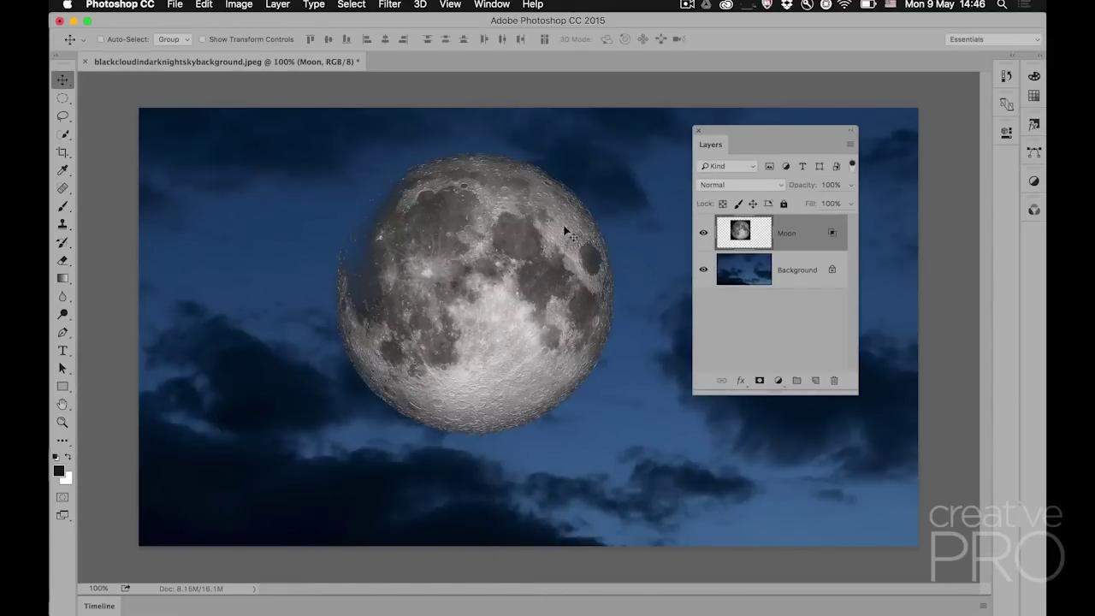
- Convert the Moon layer to a smart object
{"action": "right_click", "coordinate": [810, 226]}
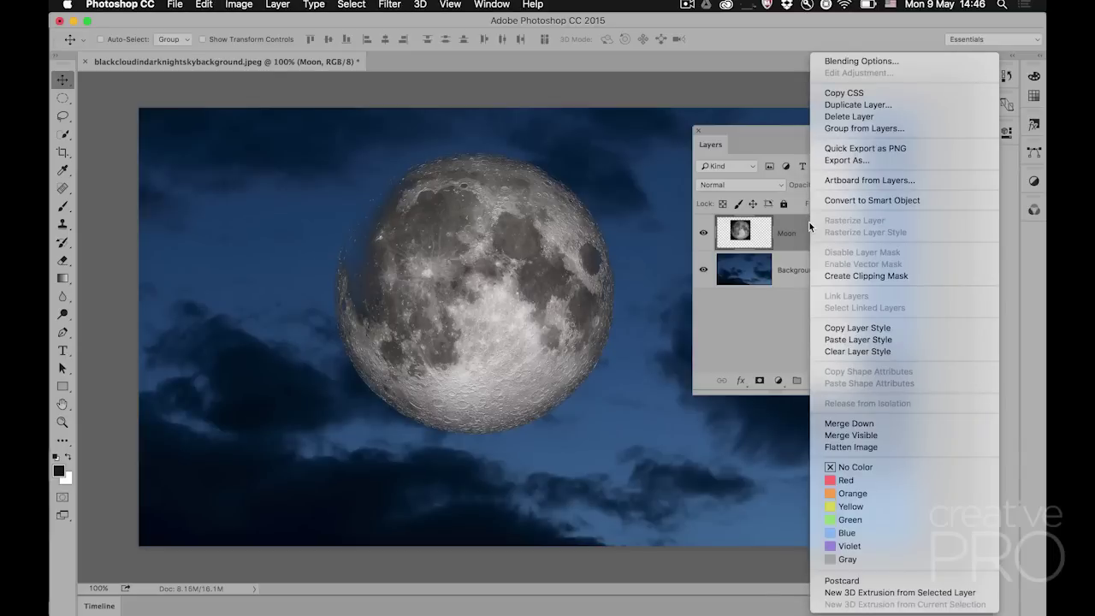
{"action": "left_click", "coordinate": [866, 197]}
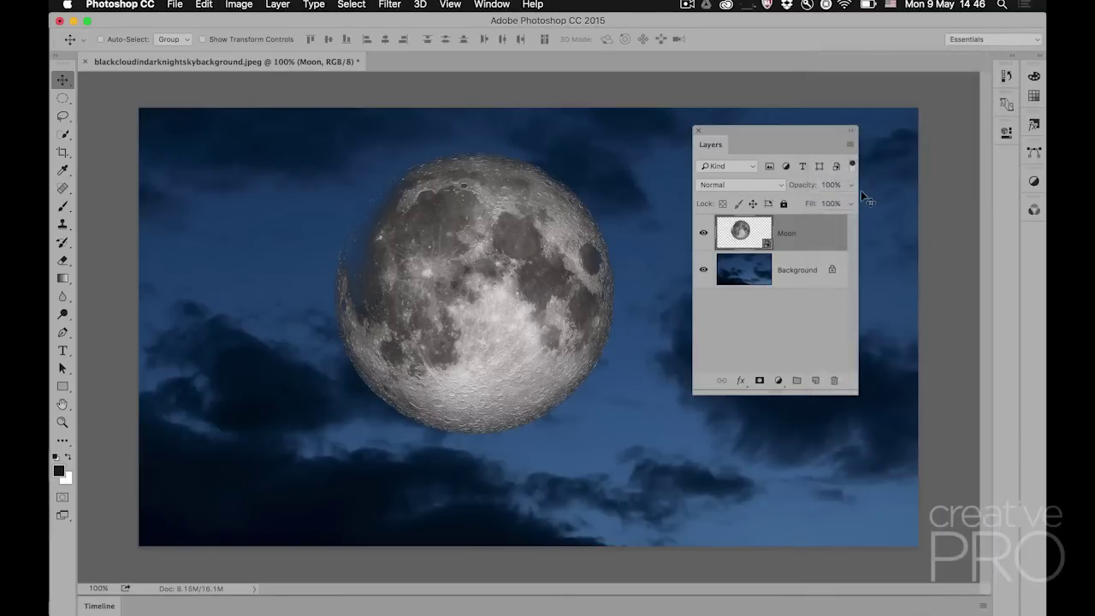
- Inspect the Moon smart object's contents, close them, and view the Moon layer on its own before restoring the background
{"action": "double_click", "coordinate": [763, 242]}
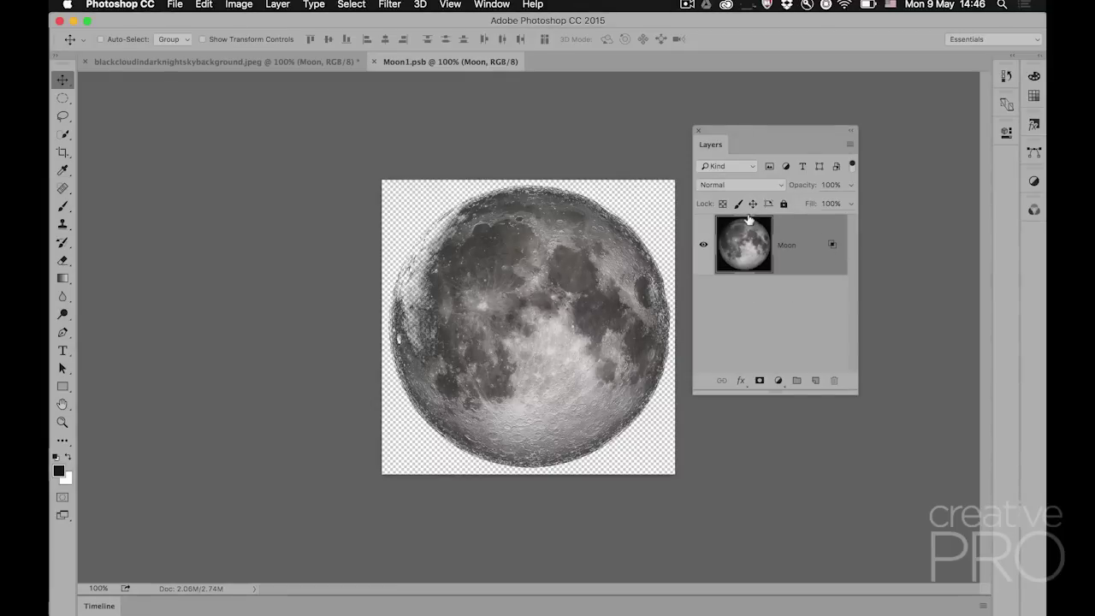
{"action": "left_click", "coordinate": [372, 61]}
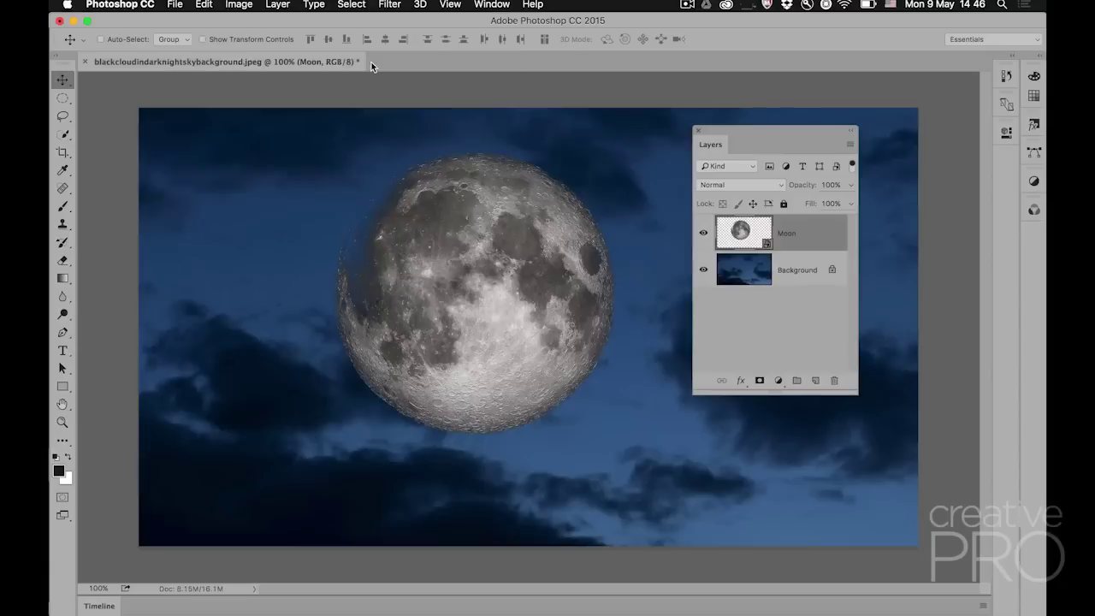
{"action": "left_click", "coordinate": [704, 232], "text": "alt"}
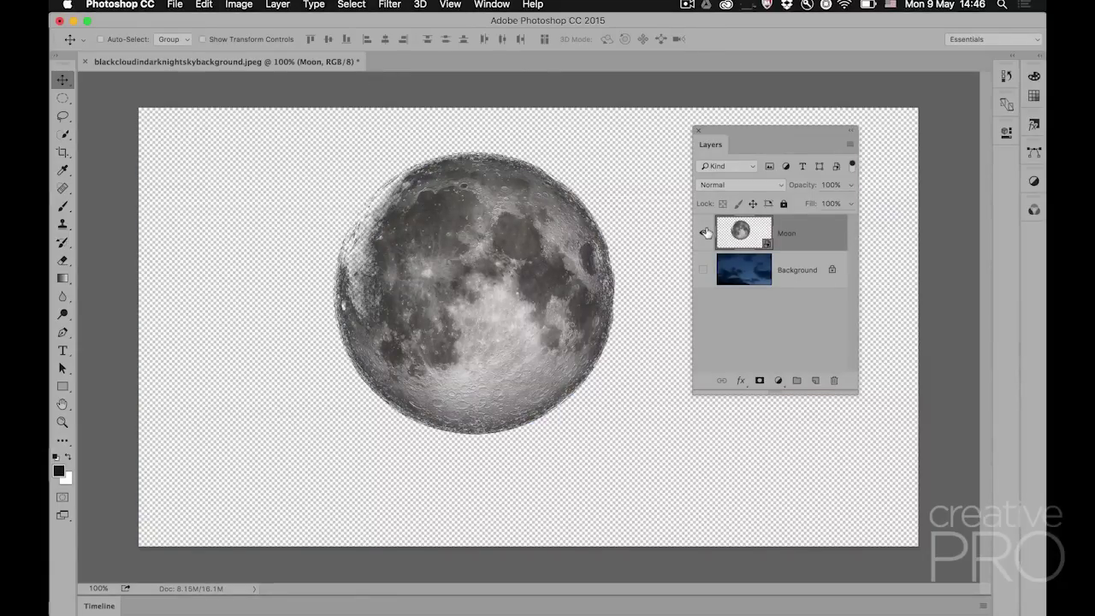
{"action": "left_click", "coordinate": [704, 232], "text": "alt"}
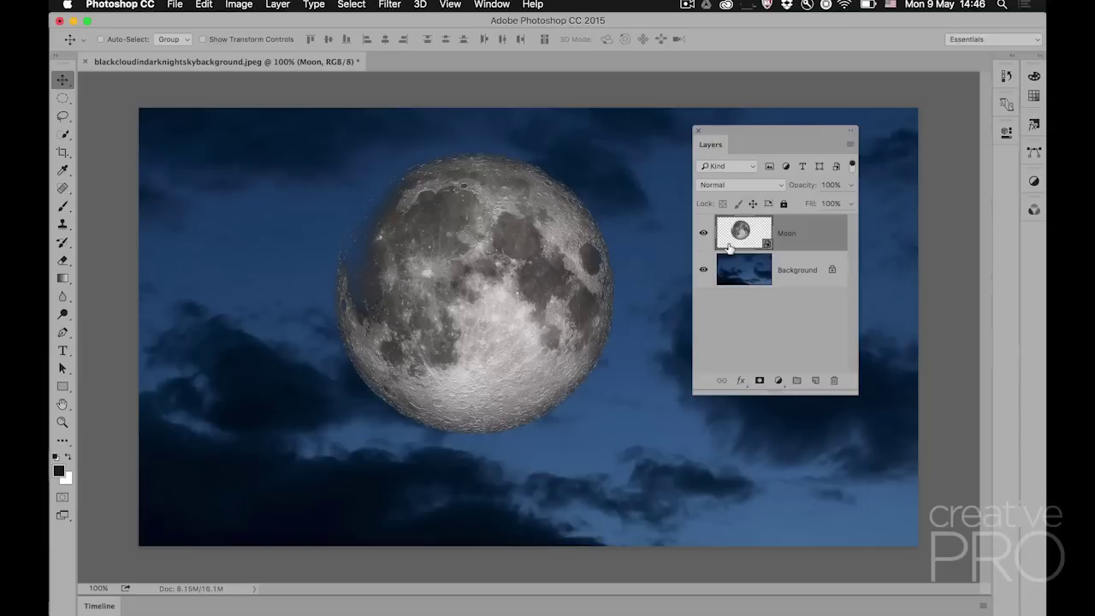
- Add an Outer Glow to the Moon smart object in white (ffffff) with a size of 90 px
{"action": "double_click", "coordinate": [821, 235]}
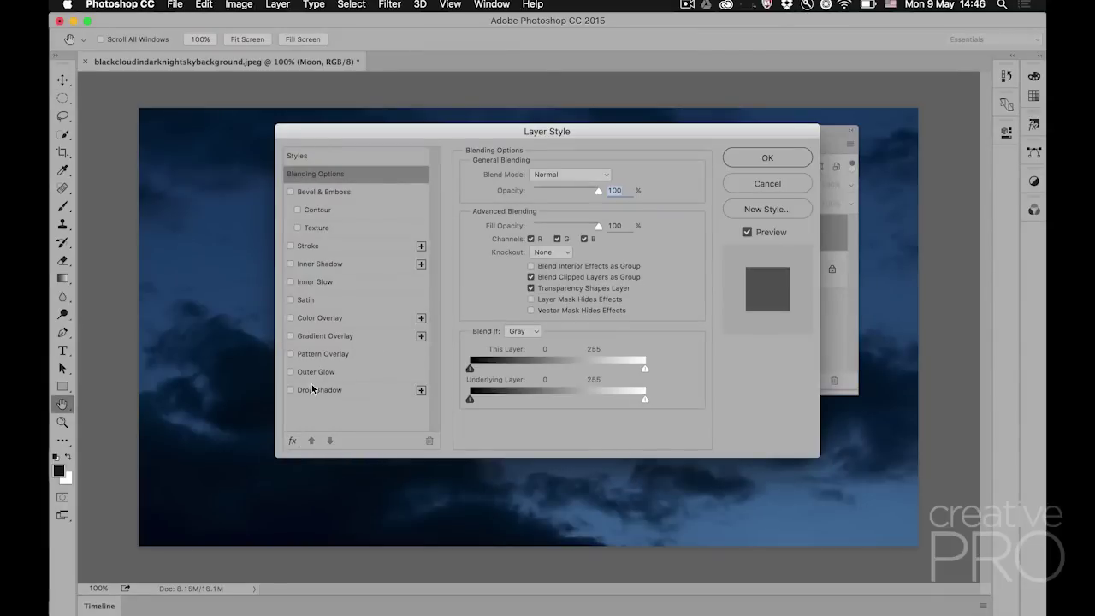
{"action": "left_click", "coordinate": [316, 371]}
{"action": "left_click_drag", "start_coordinate": [427, 138], "coordinate": [690, 102]}
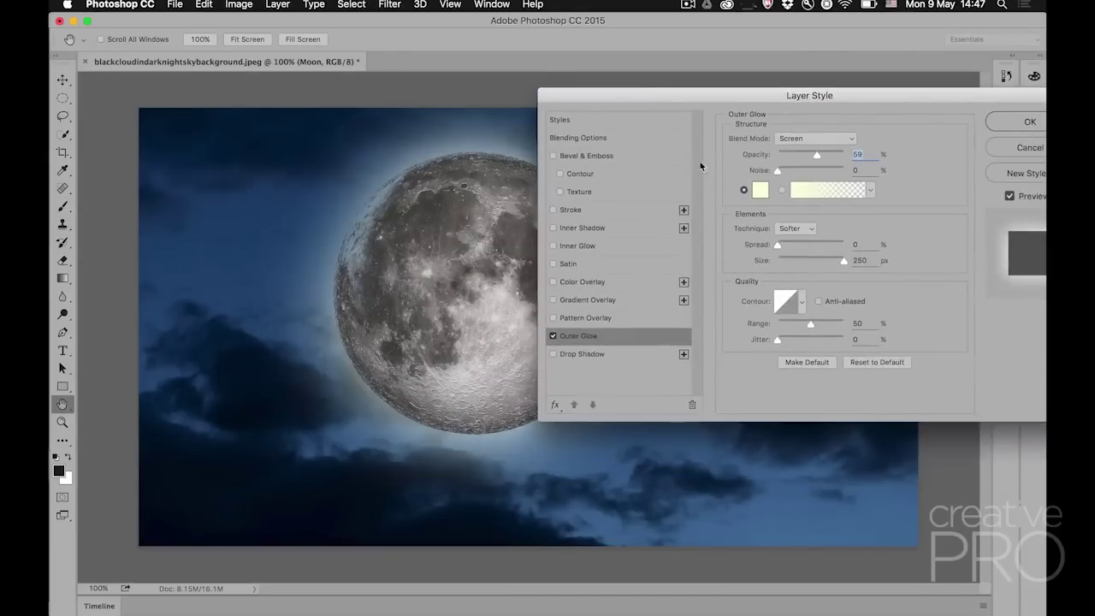
{"action": "left_click", "coordinate": [760, 190]}
{"action": "left_click_drag", "start_coordinate": [342, 257], "coordinate": [297, 189]}
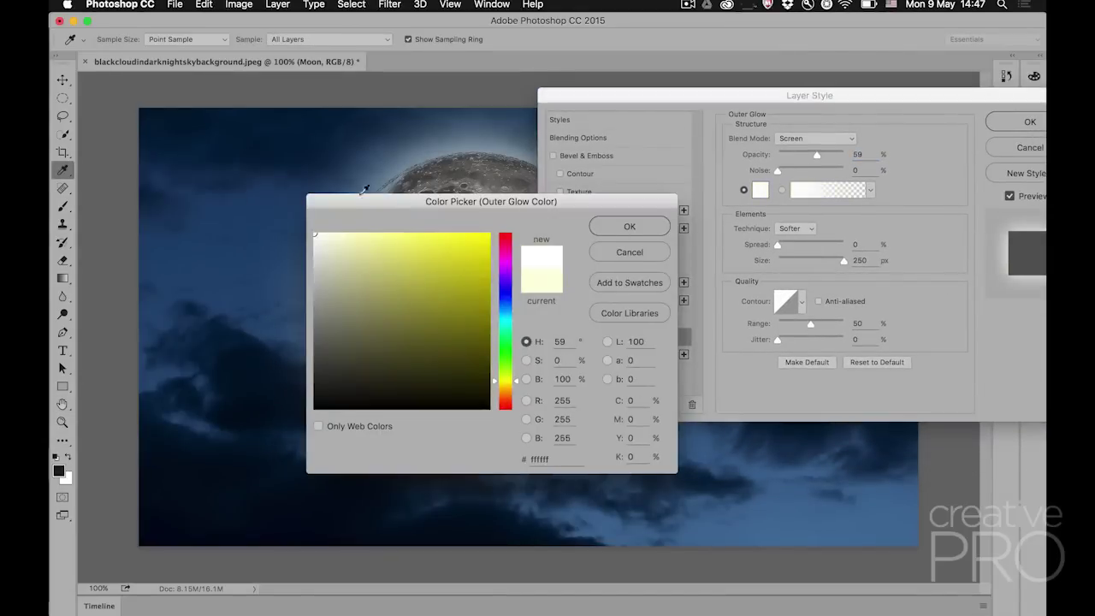
{"action": "left_click", "coordinate": [635, 229]}
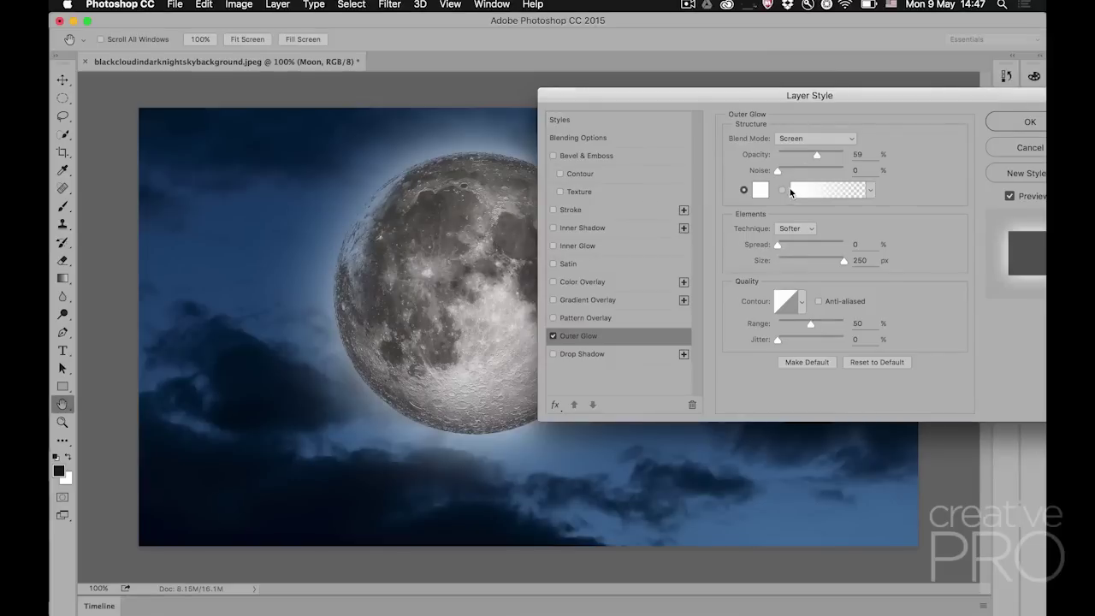
{"action": "left_click_drag", "start_coordinate": [819, 255], "coordinate": [804, 262]}
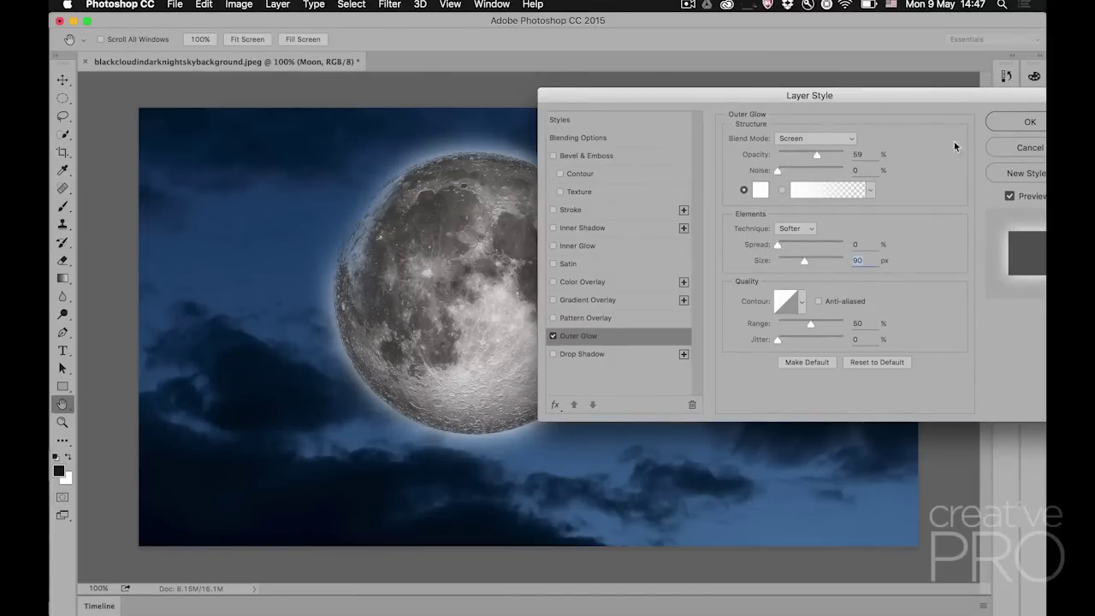
{"action": "left_click", "coordinate": [1003, 122]}
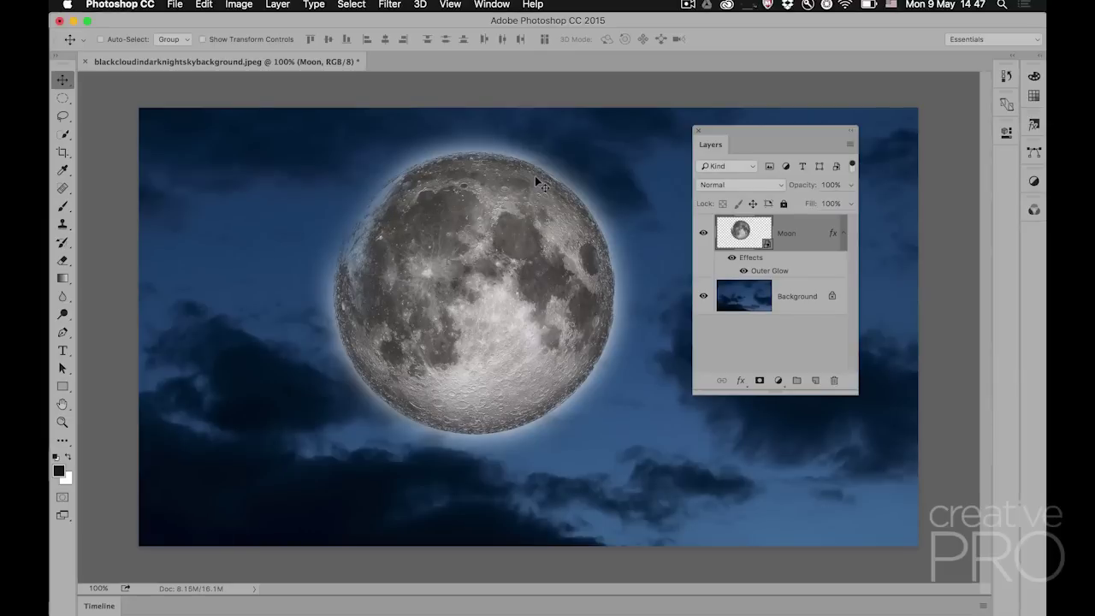
- Apply a Gaussian Blur smart filter with a 1.0 pixel radius to the Moon layer
{"action": "left_click", "coordinate": [389, 5]}
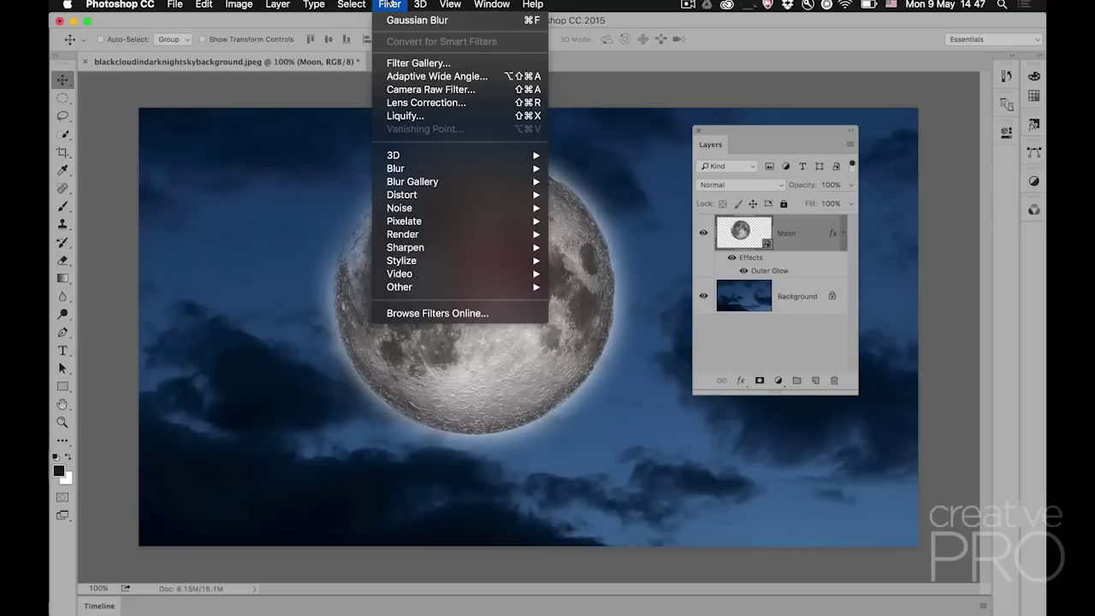
{"action": "mouse_move", "coordinate": [395, 168]}
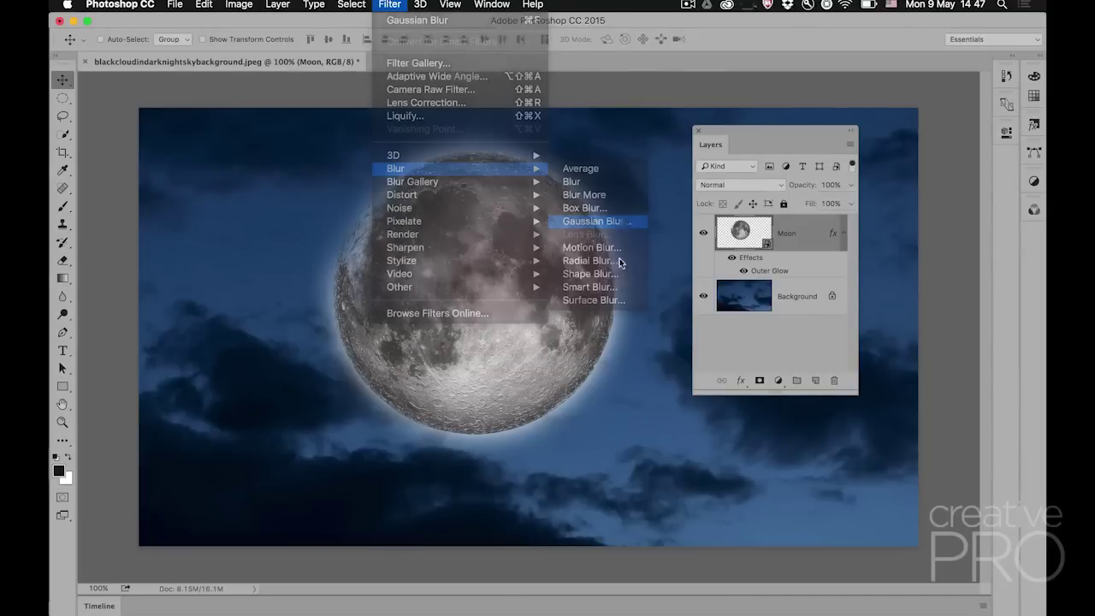
{"action": "left_click", "coordinate": [621, 229]}
{"action": "left_click_drag", "start_coordinate": [867, 89], "coordinate": [775, 89]}
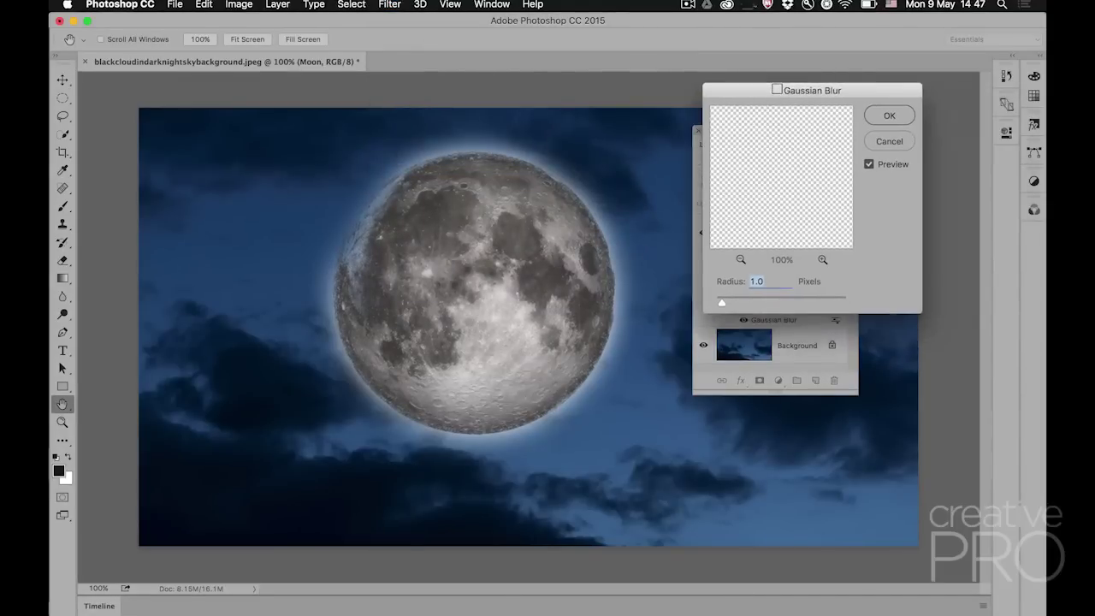
{"action": "left_click", "coordinate": [887, 115]}
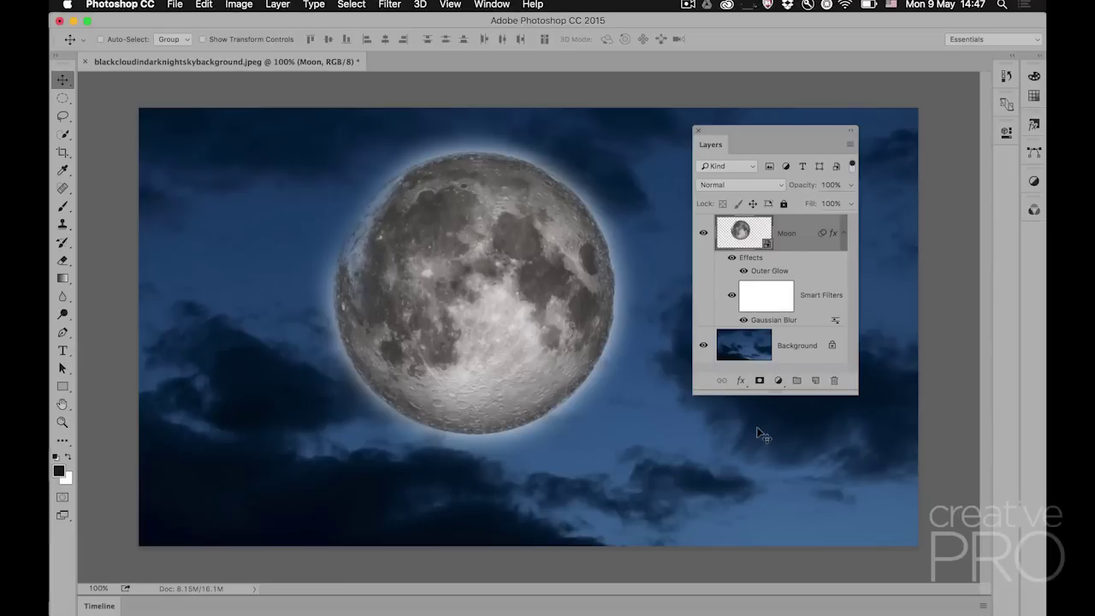
- Set the Moon layer's blend mode to Screen and move the moon to the left side of the sky
{"action": "left_click", "coordinate": [738, 185]}
{"action": "left_click", "coordinate": [727, 283]}
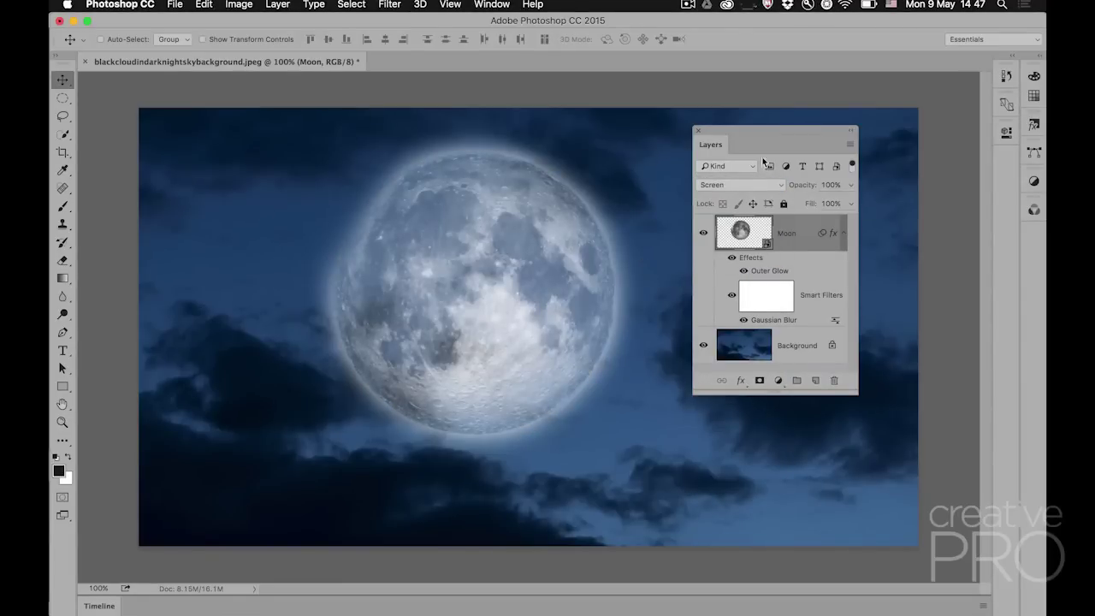
{"action": "left_click_drag", "start_coordinate": [747, 130], "coordinate": [792, 124]}
{"action": "left_click_drag", "start_coordinate": [523, 249], "coordinate": [382, 273]}
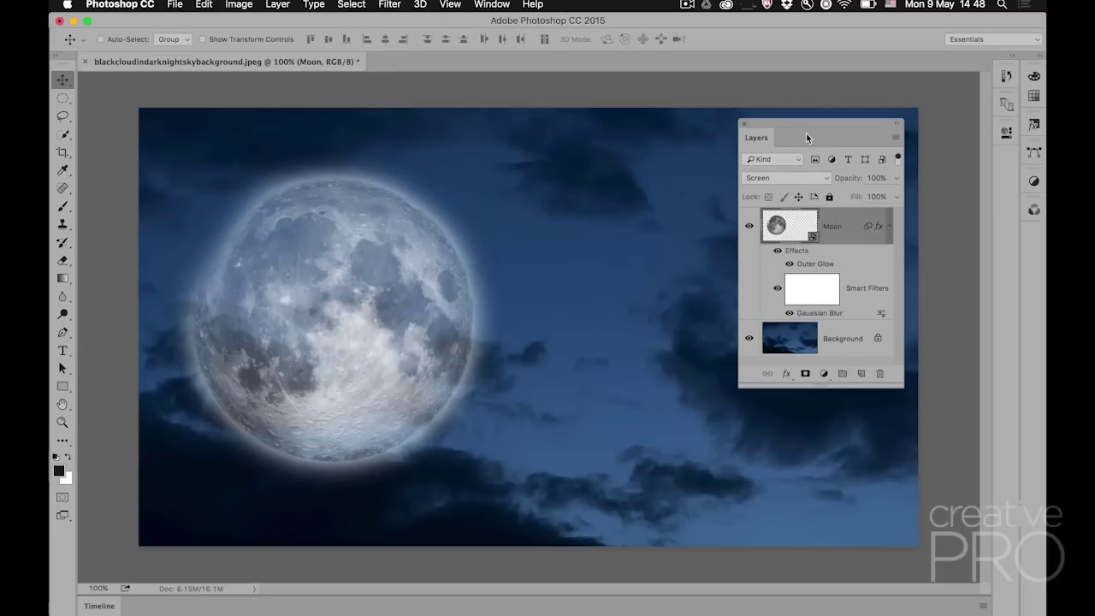
- Hide the Moon layer behind the dark clouds with Blend If, splitting the Underlying Layer black slider to 40 / 69
{"action": "left_click_drag", "start_coordinate": [826, 125], "coordinate": [694, 96]}
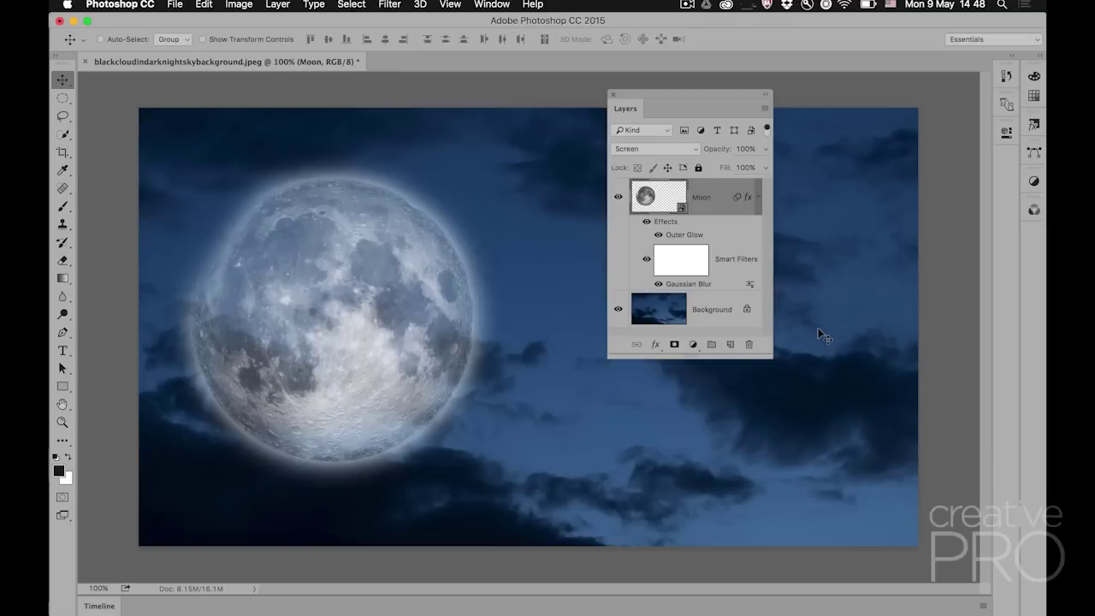
{"action": "double_click", "coordinate": [718, 194]}
{"action": "left_click_drag", "start_coordinate": [530, 134], "coordinate": [705, 45]}
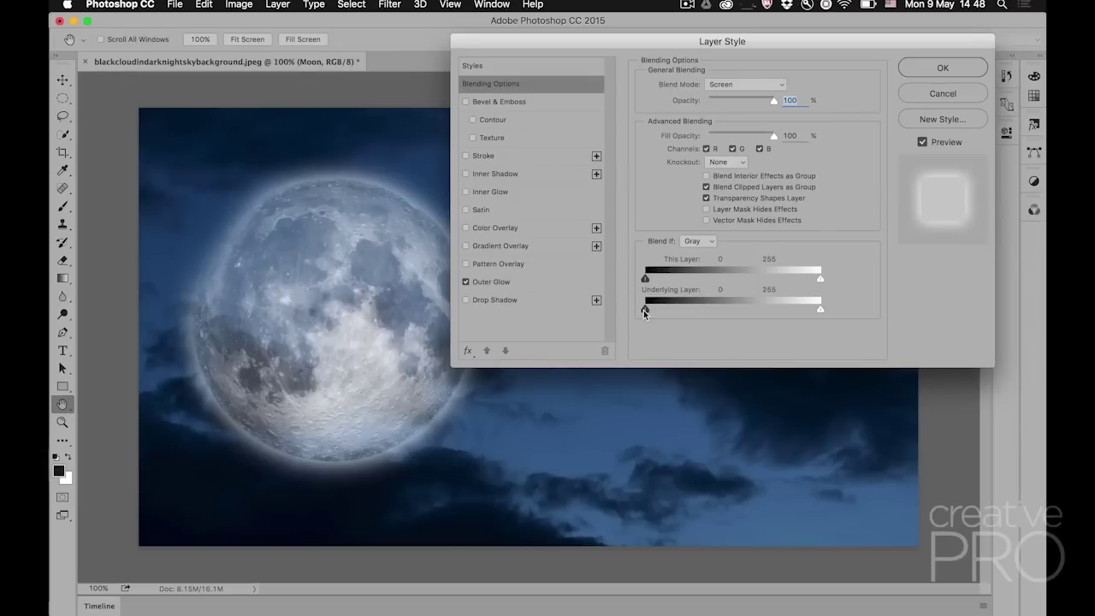
{"action": "left_click_drag", "start_coordinate": [644, 310], "coordinate": [690, 309]}
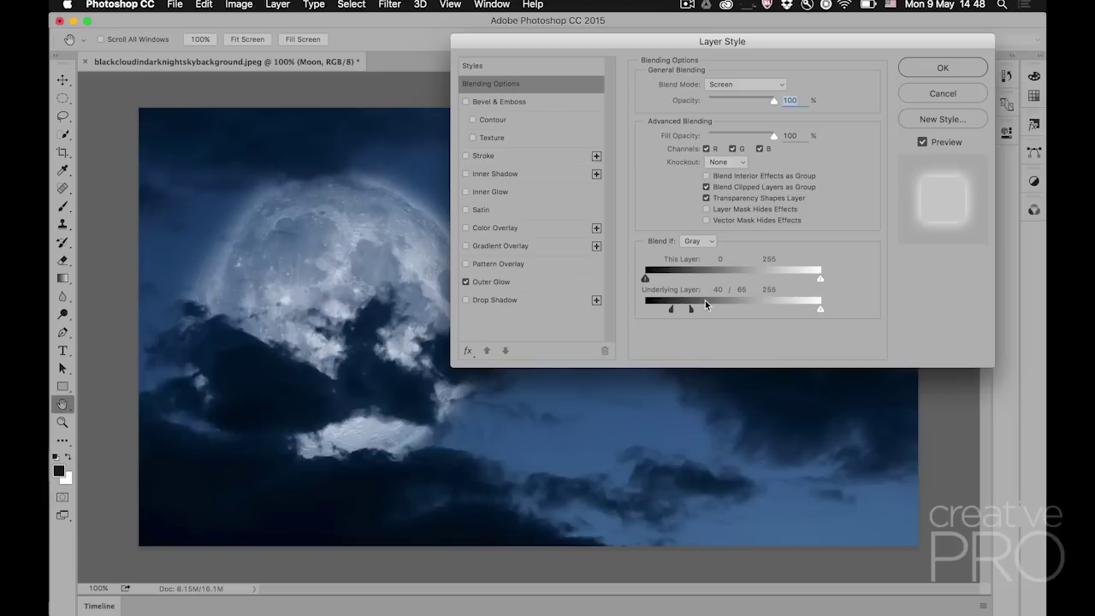
{"action": "mouse_move", "coordinate": [695, 309]}
{"action": "left_mouse_down"}
{"action": "mouse_move", "coordinate": [678, 310]}
{"action": "mouse_move", "coordinate": [691, 310]}
{"action": "left_mouse_up"}
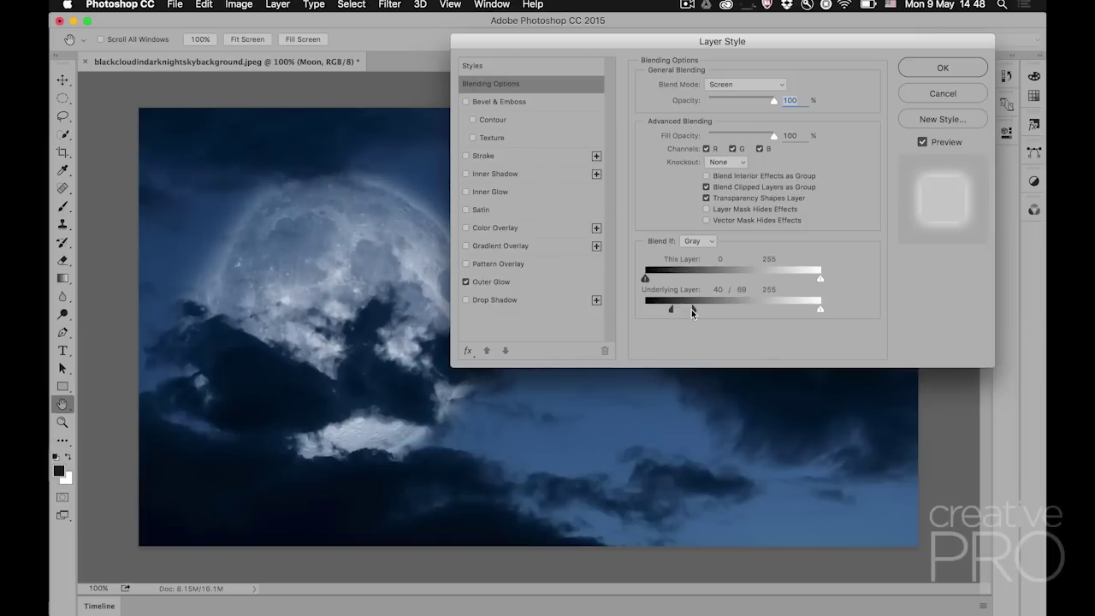
{"action": "left_click", "coordinate": [959, 70]}
{"action": "left_click_drag", "start_coordinate": [868, 43], "coordinate": [822, 125]}
{"action": "left_click", "coordinate": [869, 156]}
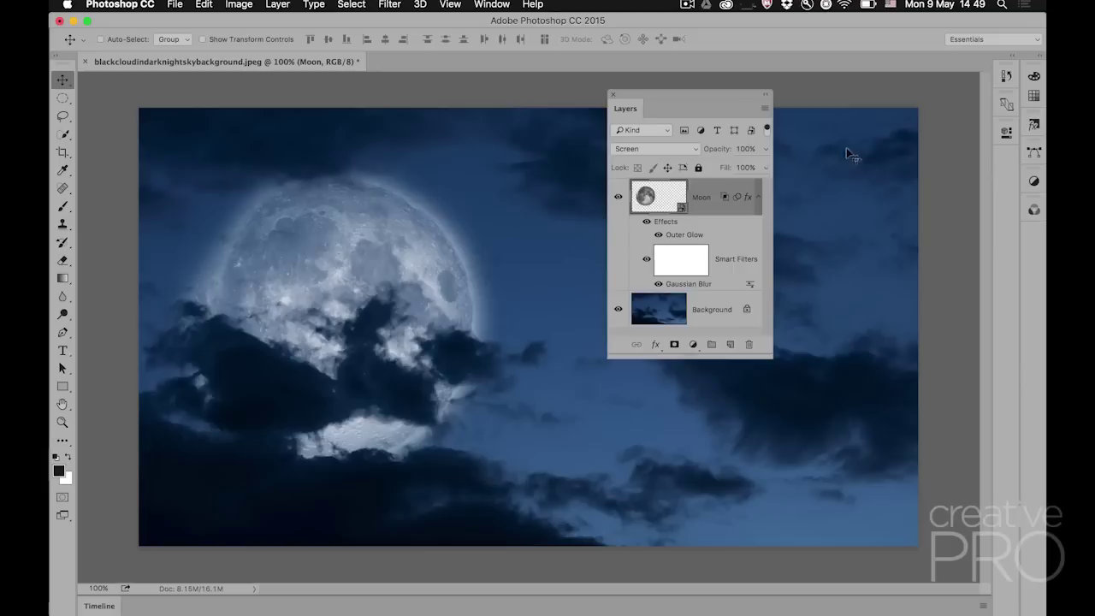
- Reposition the moon in the upper-left part of the sky so it sits partly behind the clouds
{"action": "left_click_drag", "start_coordinate": [667, 94], "coordinate": [823, 122]}
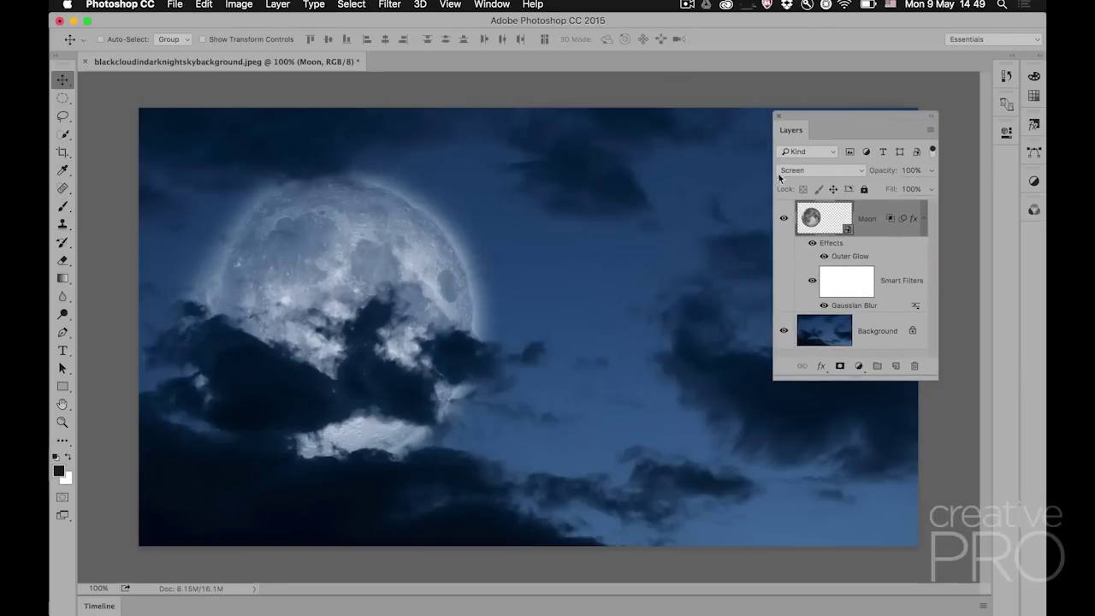
{"action": "left_click_drag", "start_coordinate": [338, 290], "coordinate": [404, 243]}
{"action": "key", "text": "super+minus"}
{"action": "key", "text": "super+minus"}
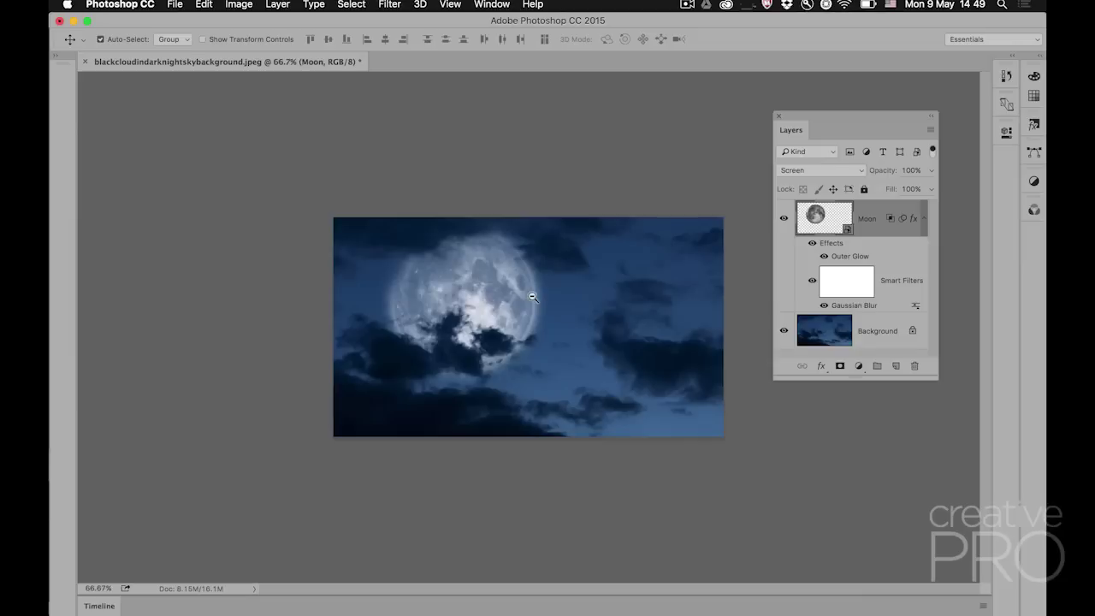
{"action": "left_click_drag", "start_coordinate": [499, 308], "coordinate": [492, 275]}
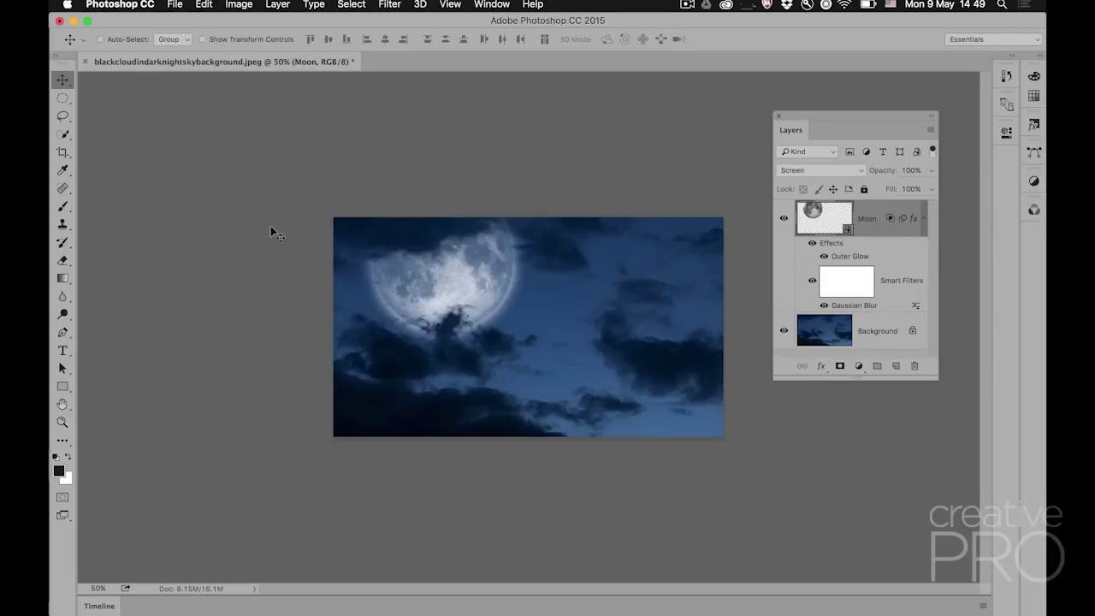
- Crop the image to a narrow portrait frame around the moon and clouds, with Delete Cropped Pixels turned off
{"action": "left_click", "coordinate": [62, 152]}
{"action": "left_click_drag", "start_coordinate": [695, 260], "coordinate": [606, 137]}
{"action": "key", "text": "Escape"}
{"action": "left_click", "coordinate": [485, 42]}
{"action": "left_click_drag", "start_coordinate": [723, 328], "coordinate": [599, 324]}
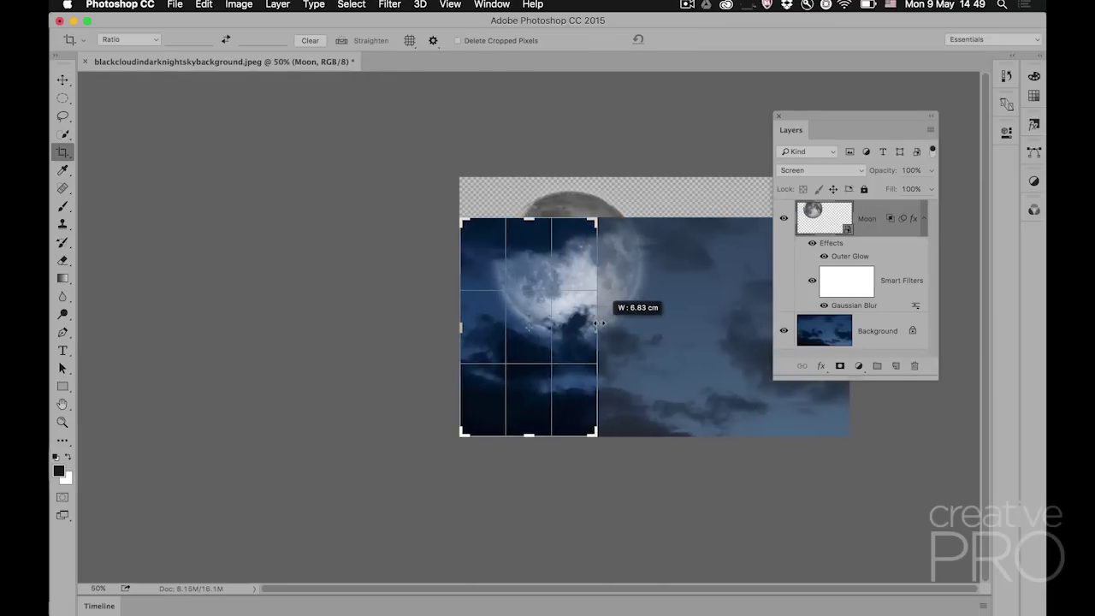
{"action": "key", "text": "Return"}
- Create a video timeline and set a starting Position keyframe for the cloud layer, Layer 0, at 0:00:00:00
{"action": "left_click", "coordinate": [98, 605]}
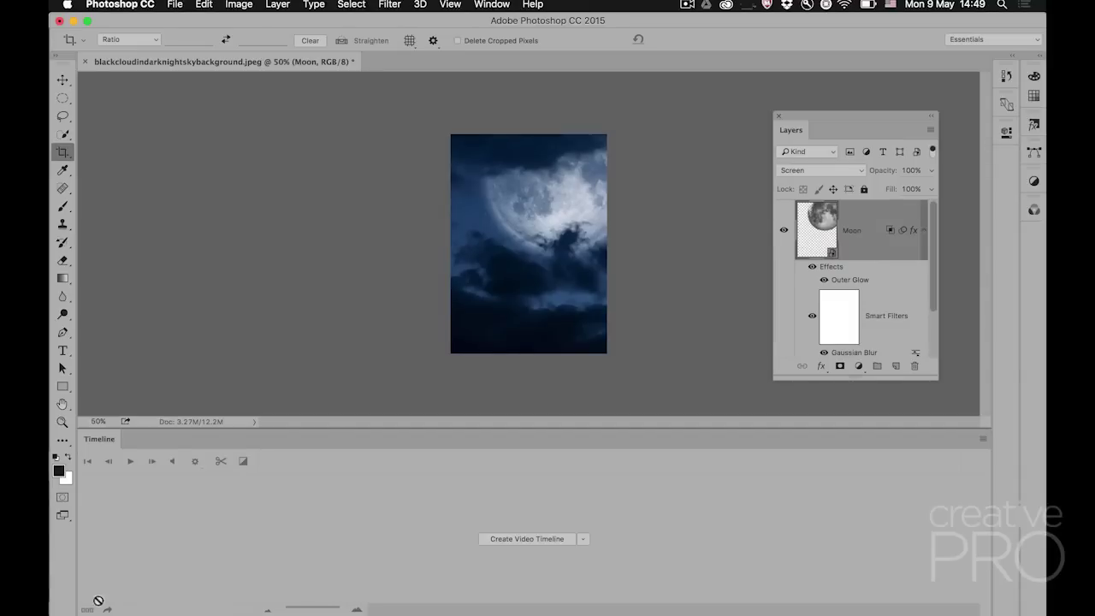
{"action": "left_click", "coordinate": [502, 538]}
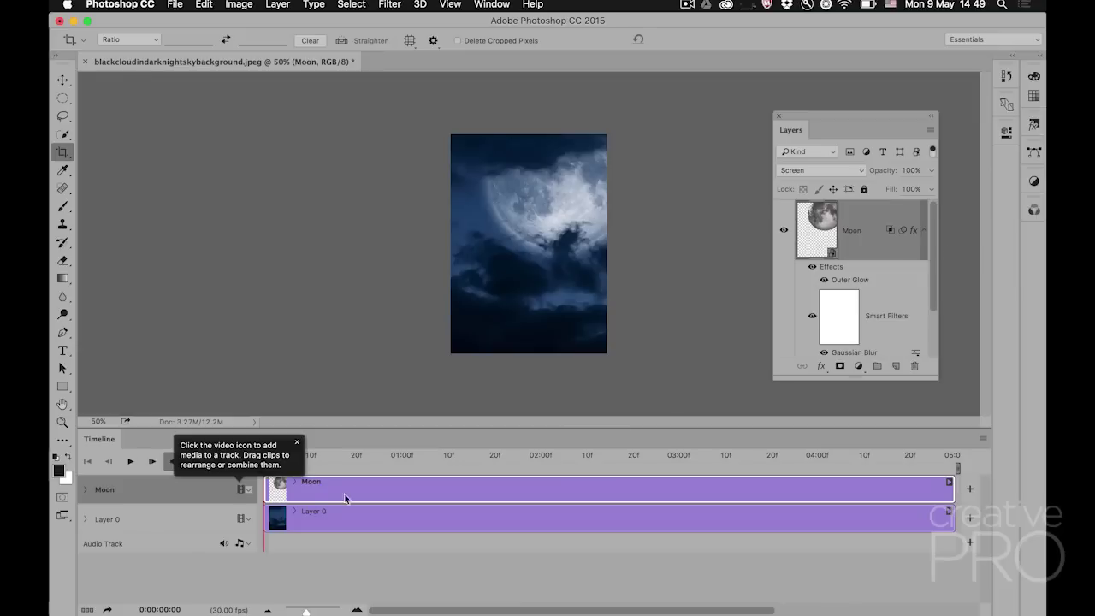
{"action": "left_click", "coordinate": [88, 521]}
{"action": "left_click", "coordinate": [86, 518]}
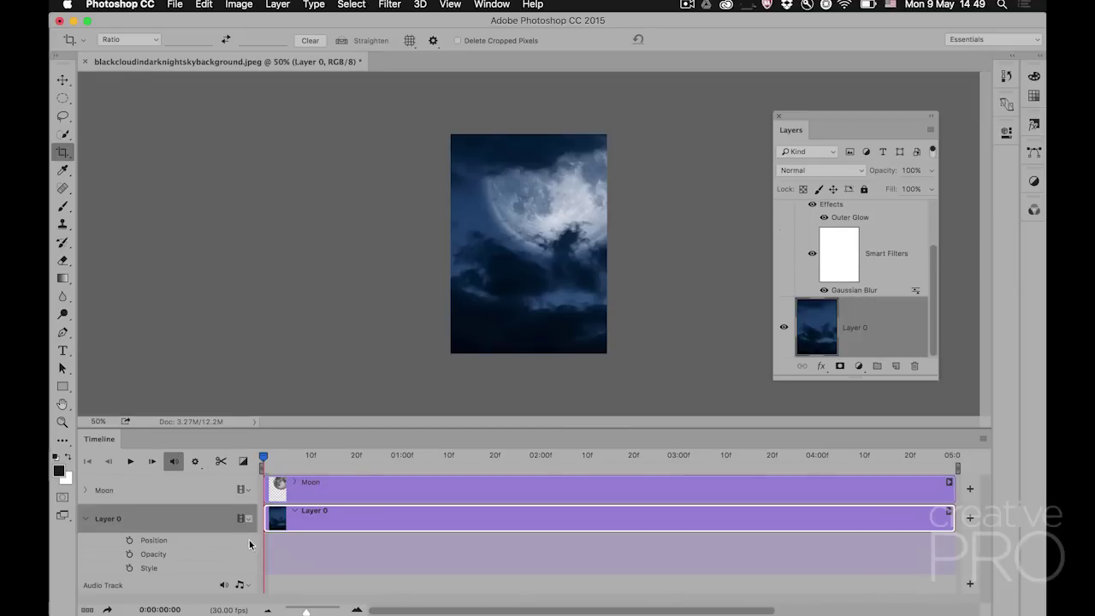
{"action": "left_click", "coordinate": [129, 540]}
- Shift the Layer 0 clouds to the left at 0:00:04:29 to animate their position, and play the animation from the start
{"action": "left_click_drag", "start_coordinate": [264, 462], "coordinate": [956, 456]}
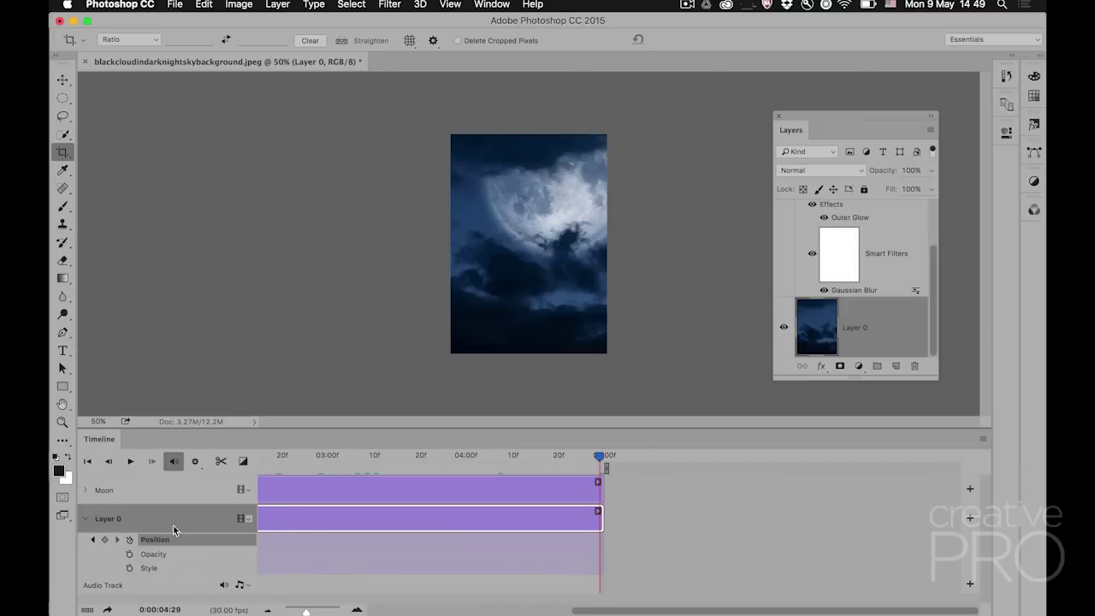
{"action": "key", "text": "v"}
{"action": "left_click_drag", "start_coordinate": [575, 276], "coordinate": [369, 299]}
{"action": "left_click_drag", "start_coordinate": [599, 456], "coordinate": [261, 456]}
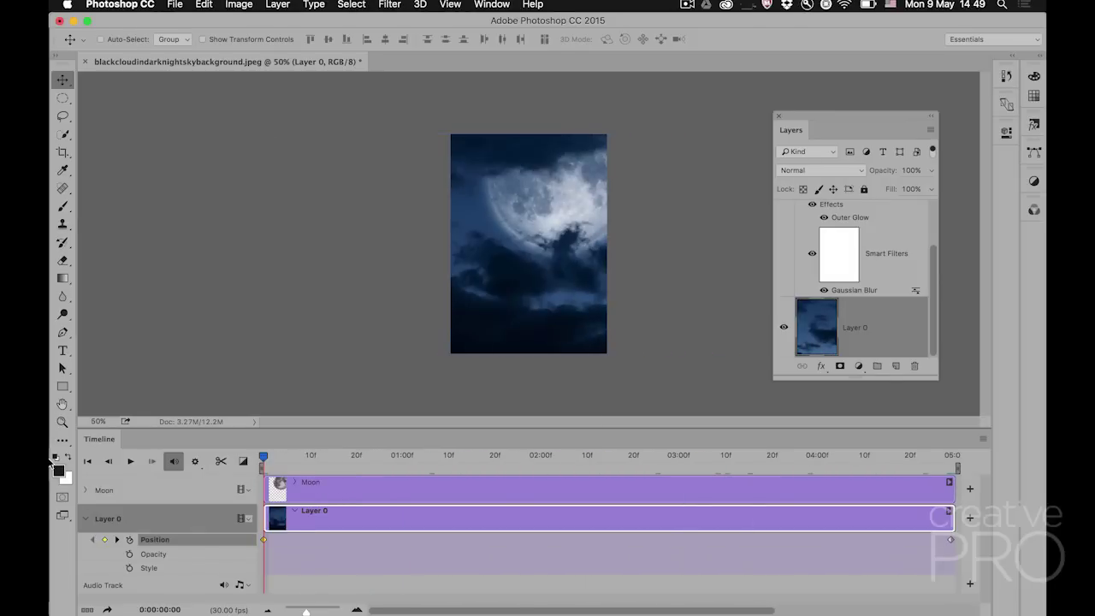
{"action": "key", "text": "space"}
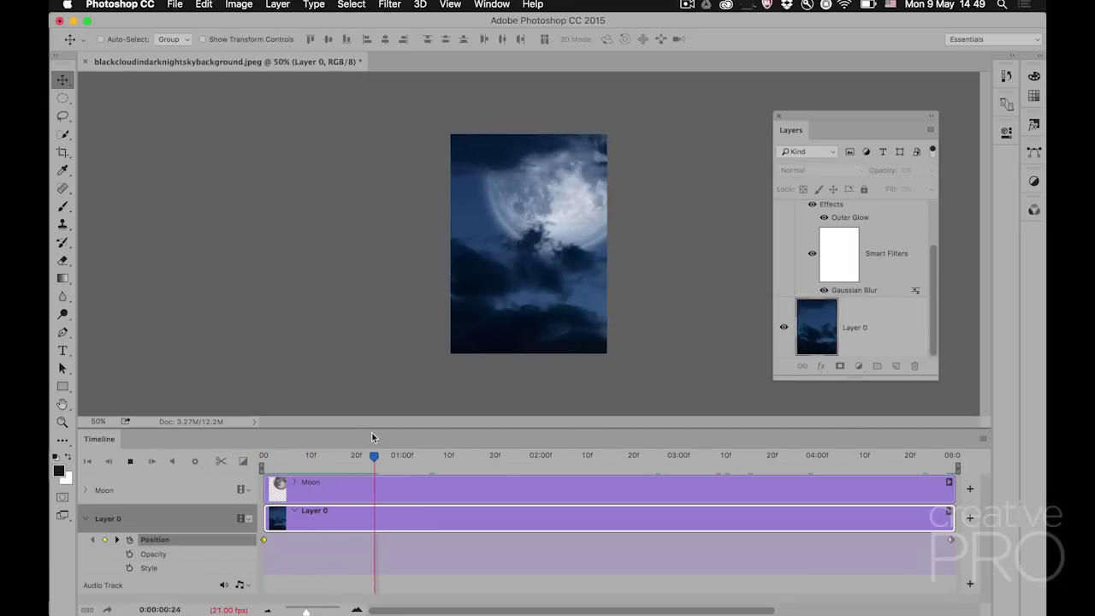